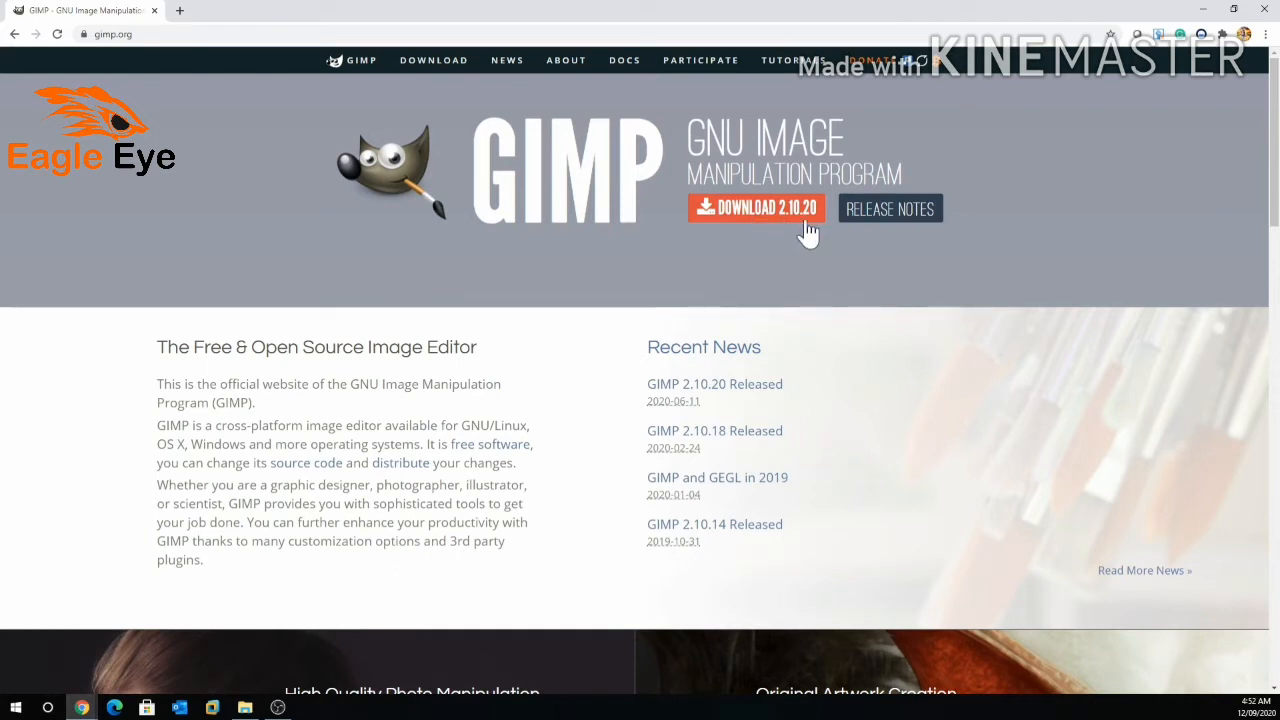
# Go to the GIMP downloads page and download the GIMP 2.10.20 Windows installer directly
pyautogui.click(782, 214)
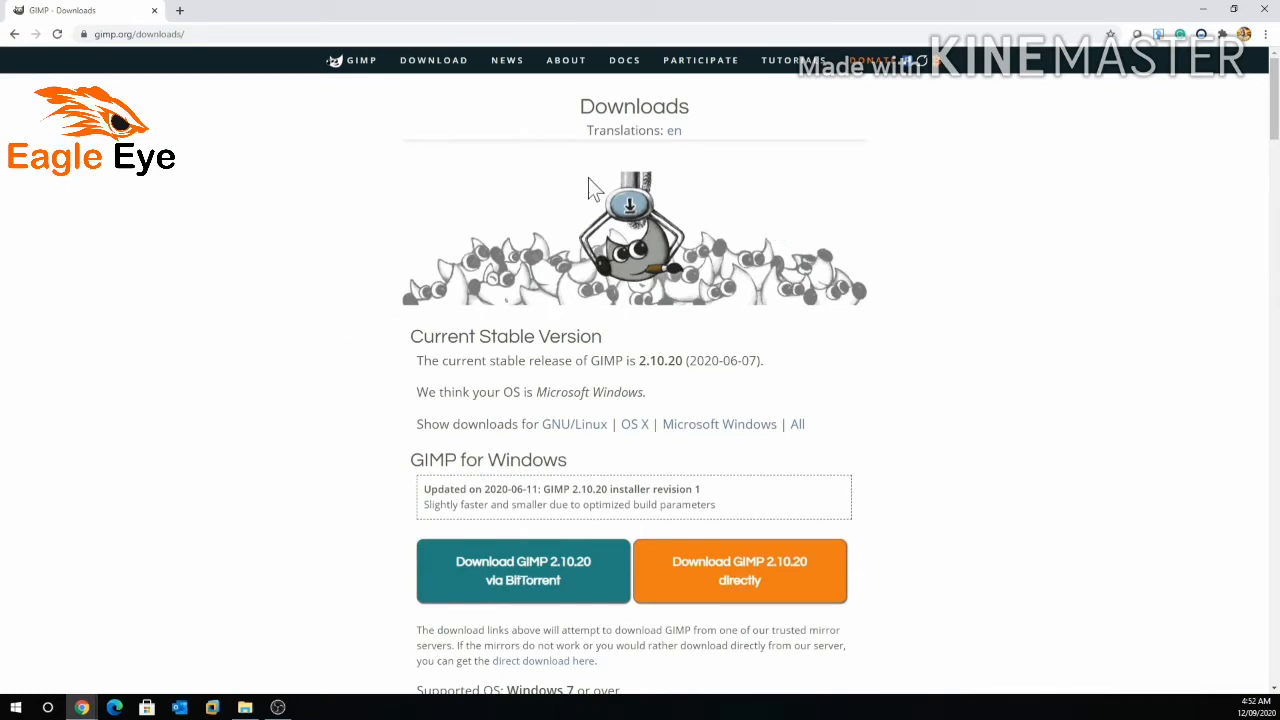
pyautogui.moveTo(466, 401); pyautogui.dragTo(660, 396)
pyautogui.click(420, 398)
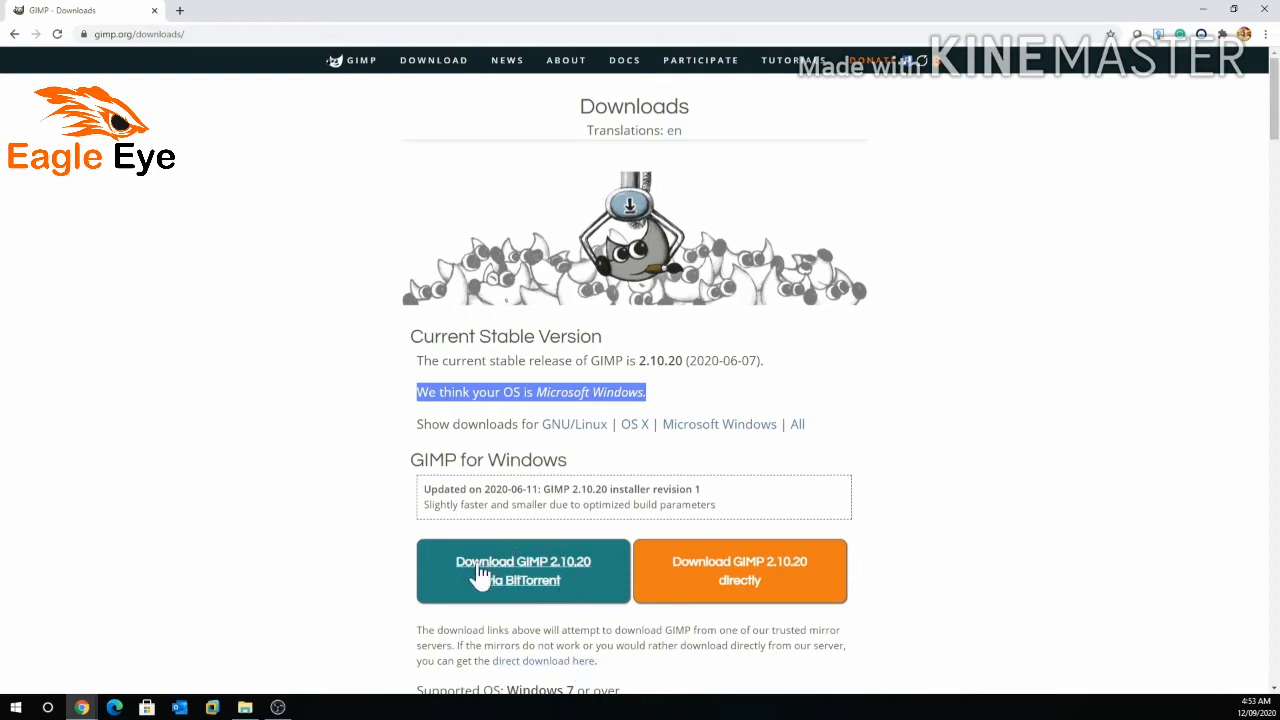
pyautogui.click(760, 572)
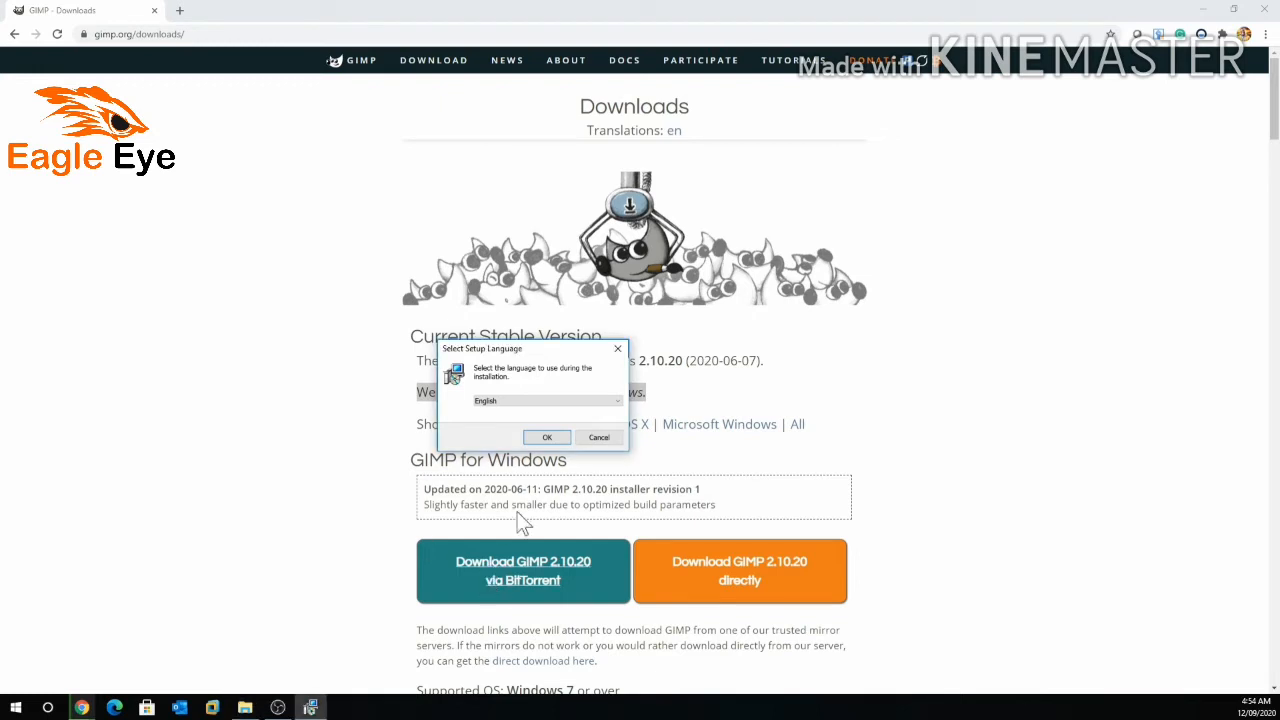
# Use English as the setup language and proceed with a customized installation past the license agreement
pyautogui.click(619, 400)
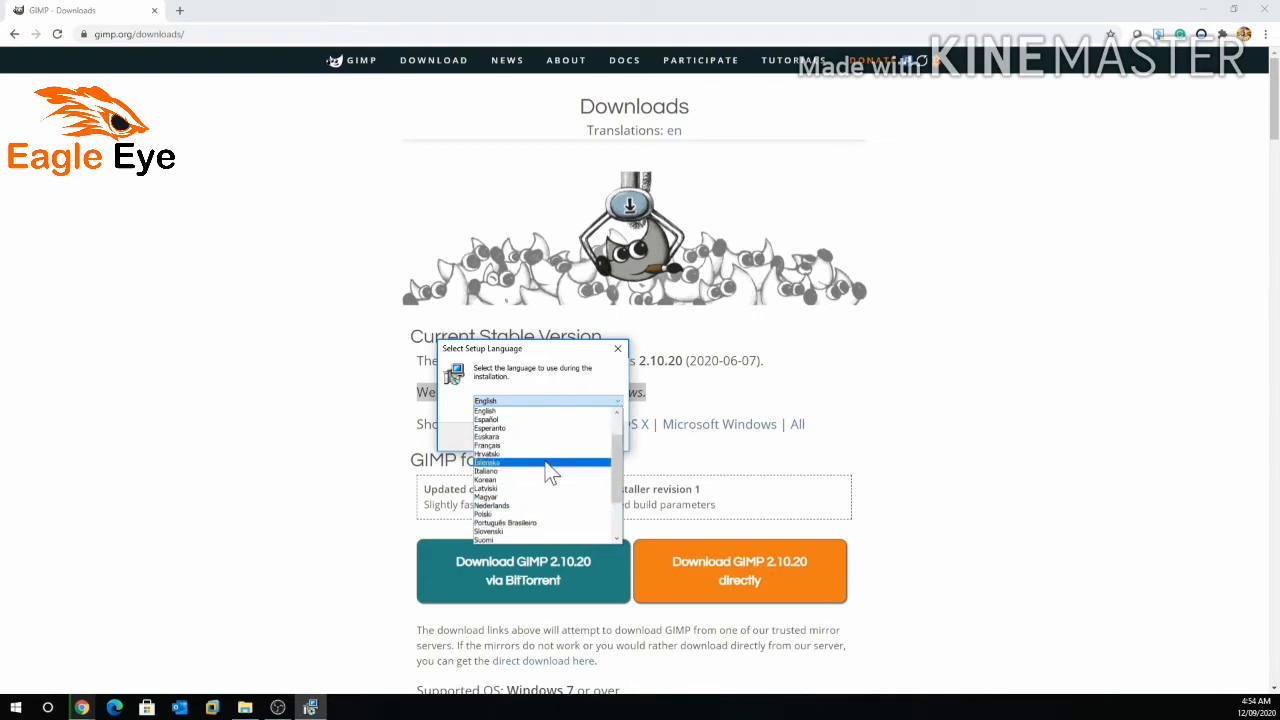
pyautogui.click(506, 379)
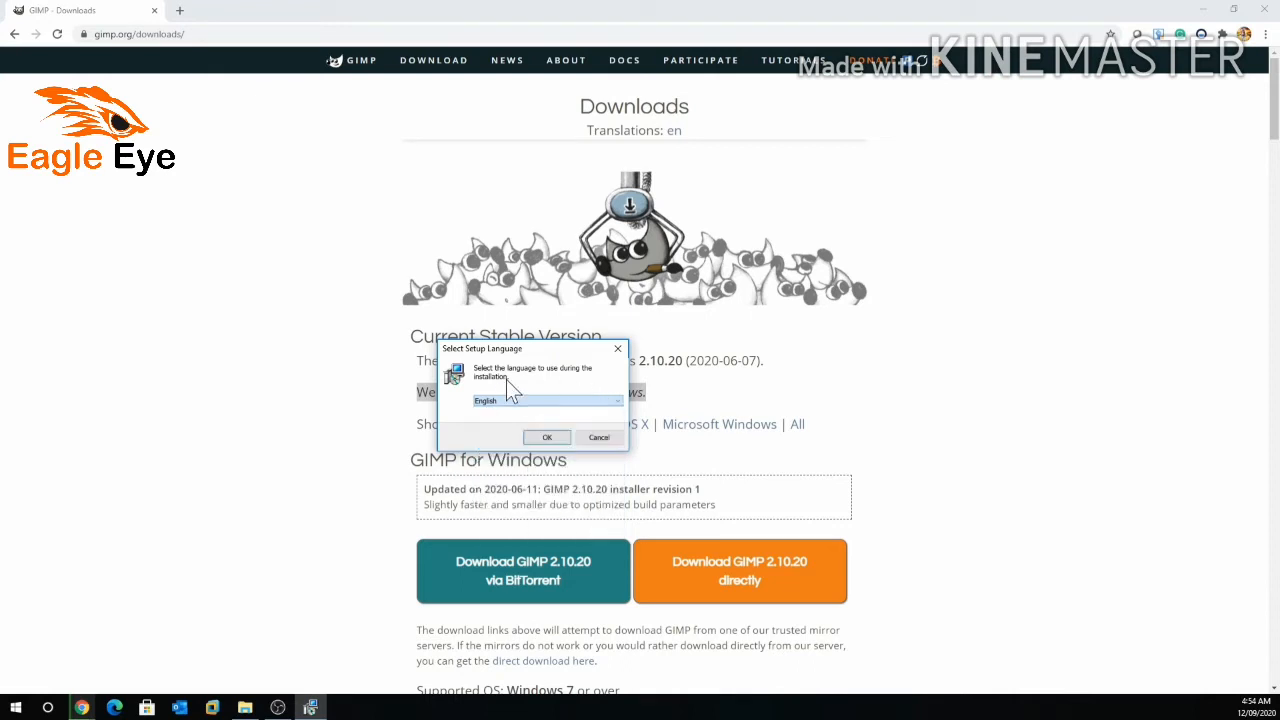
pyautogui.click(532, 441)
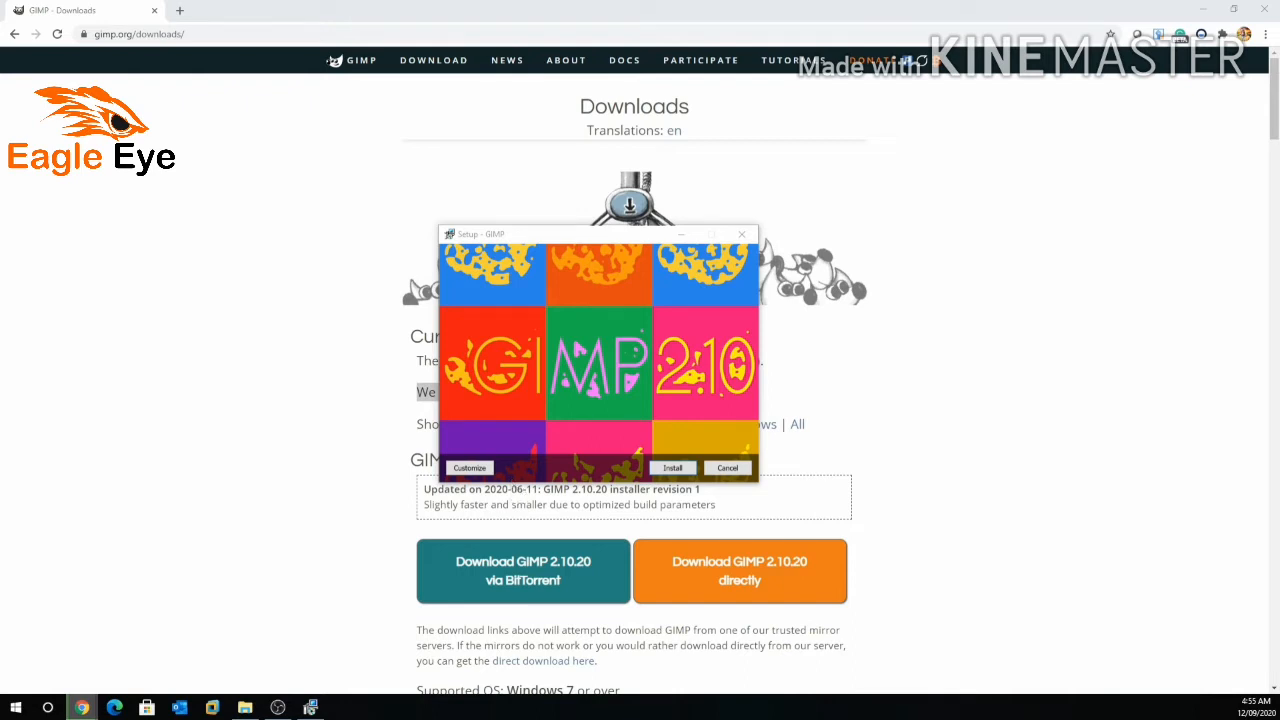
pyautogui.click(474, 470)
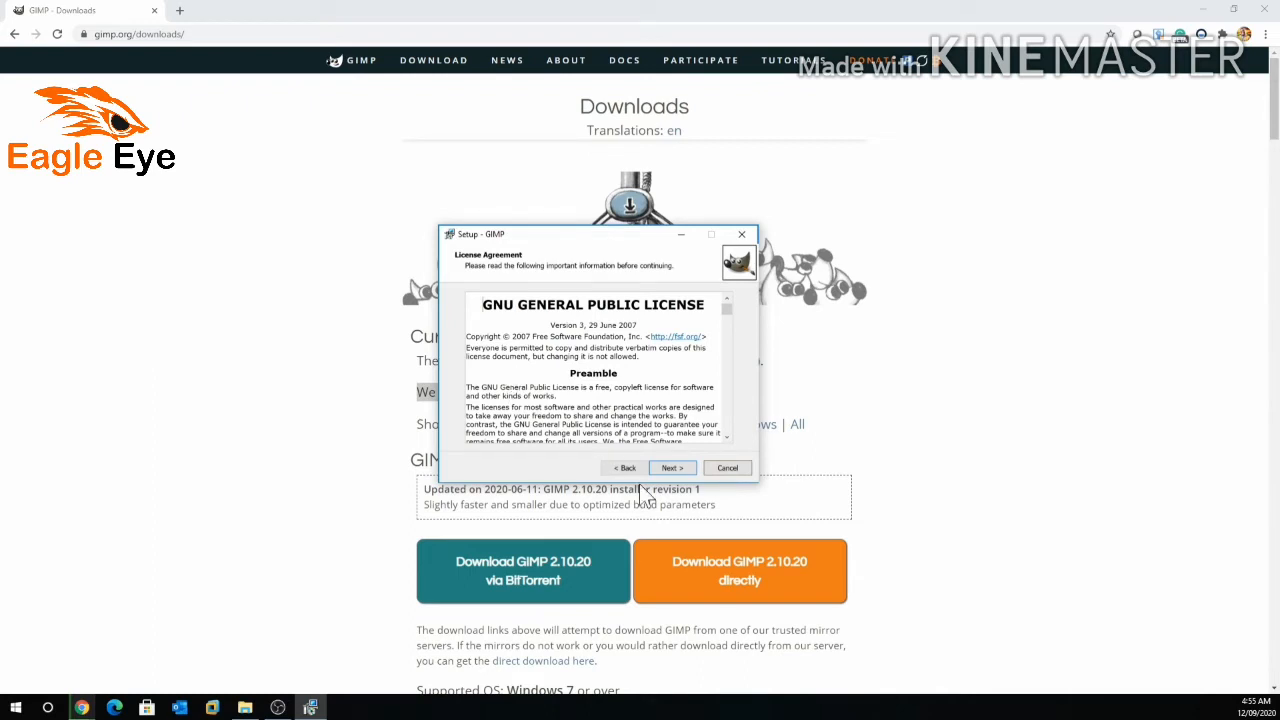
pyautogui.click(672, 468)
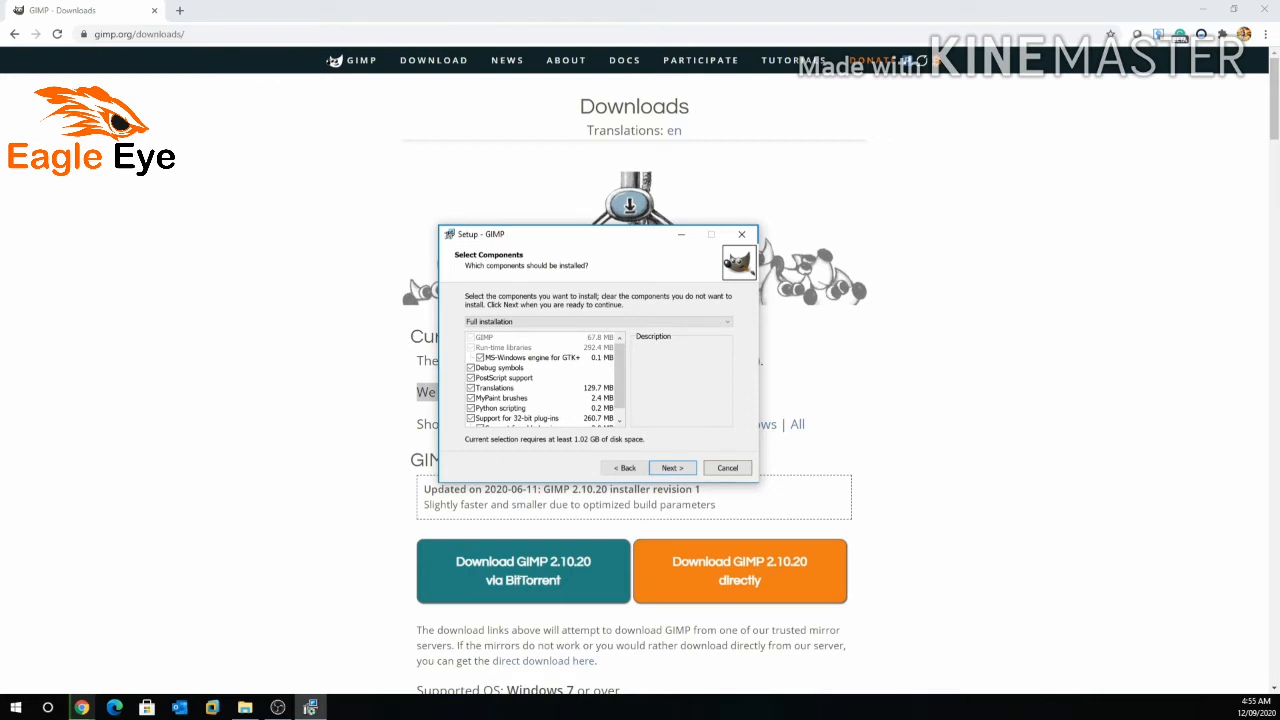
# Try the compact installation type and a custom installation that adds Translations and MyPaint brushes
pyautogui.click(722, 321)
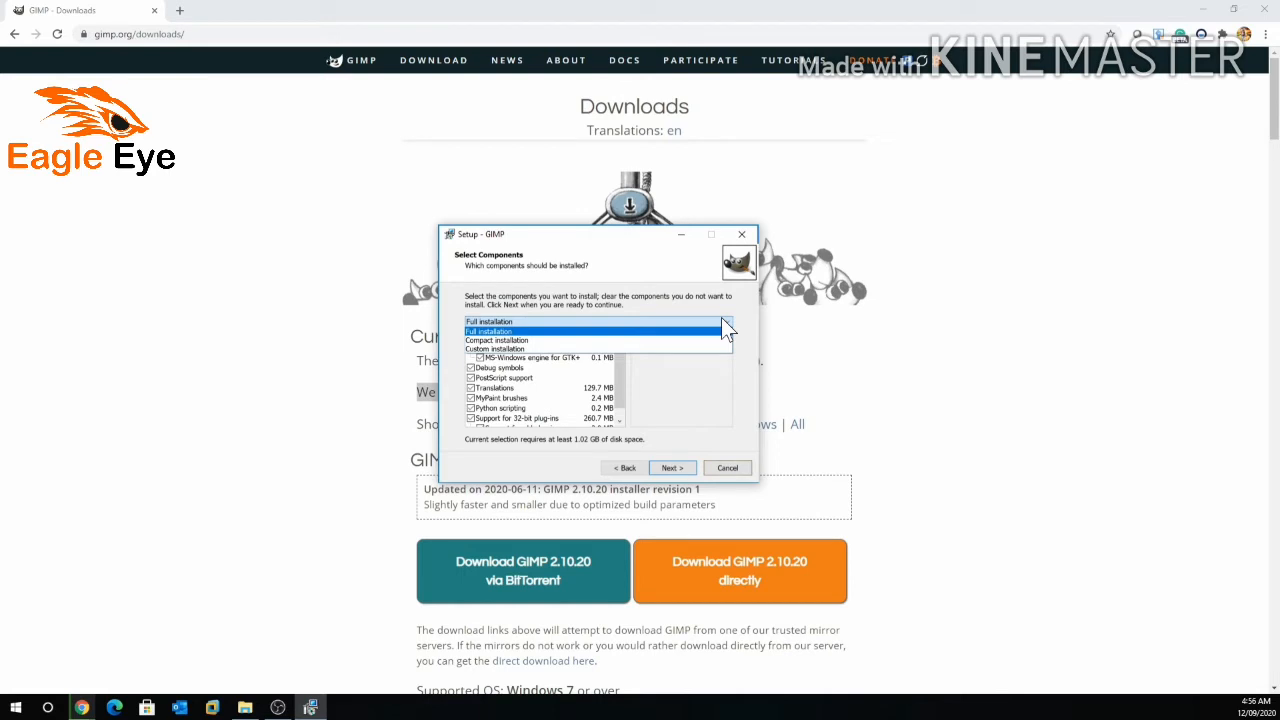
pyautogui.click(584, 340)
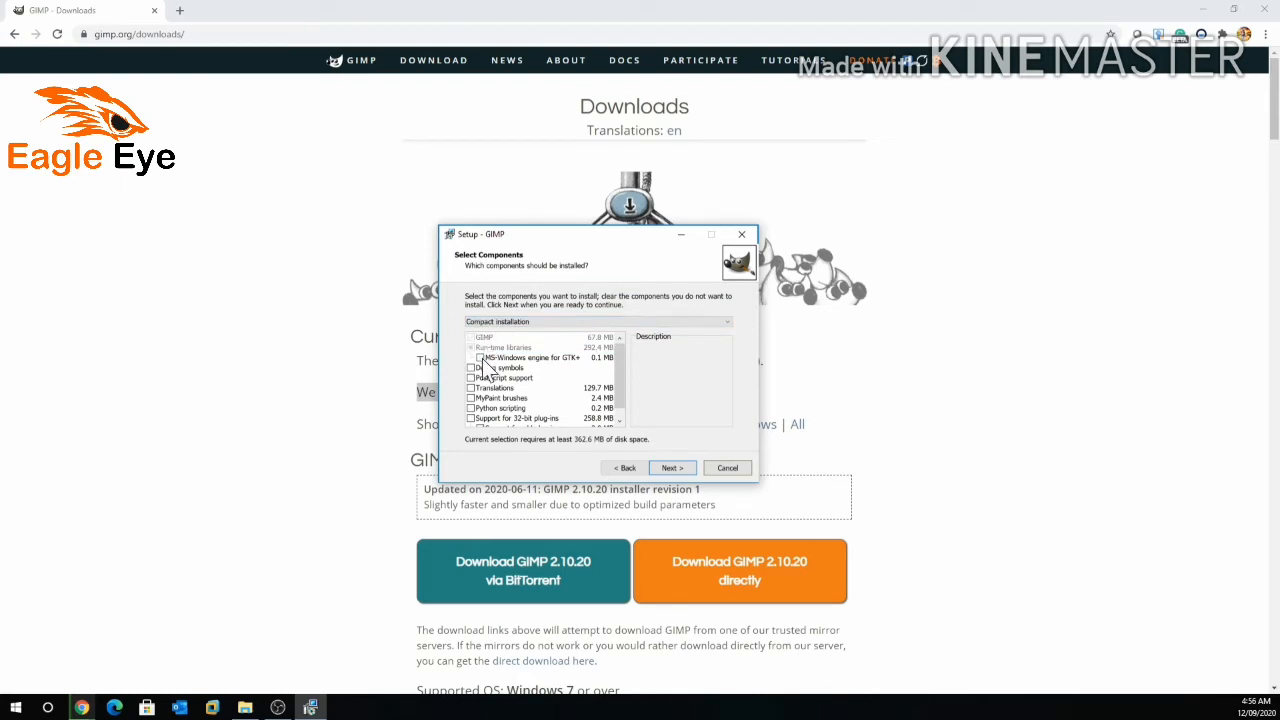
pyautogui.click(494, 324)
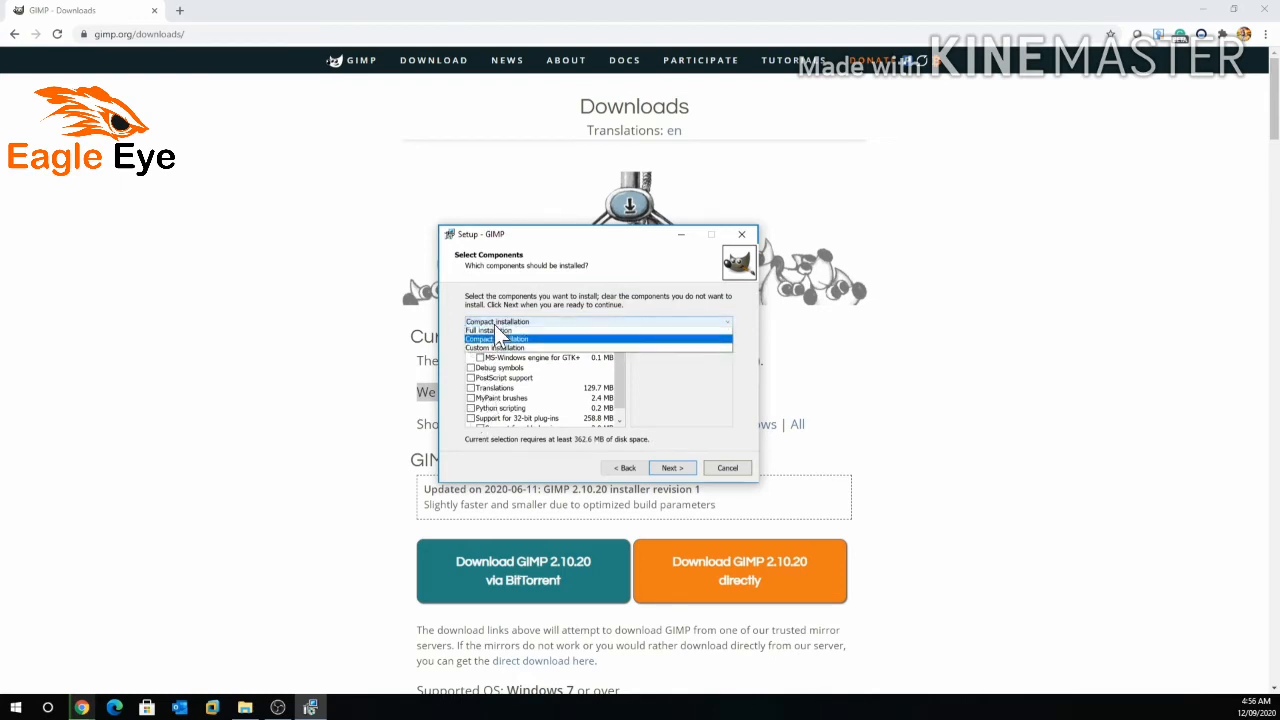
pyautogui.click(489, 349)
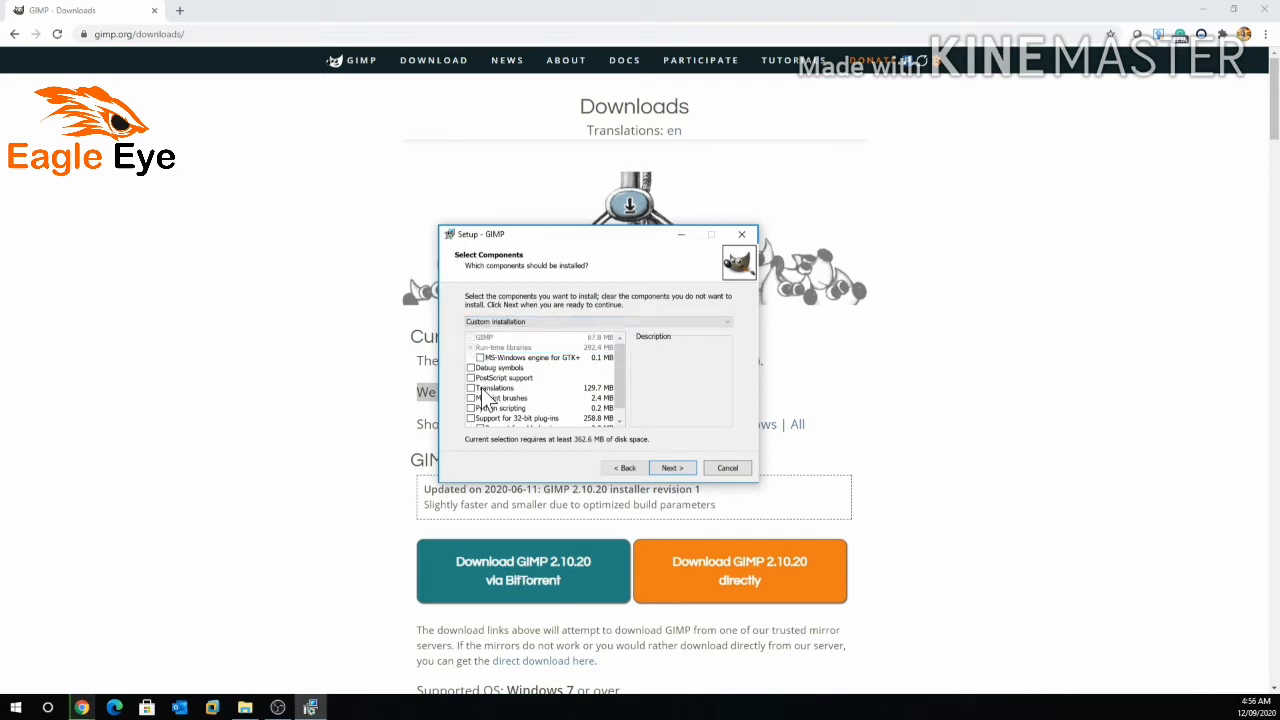
pyautogui.click(481, 387)
pyautogui.click(482, 400)
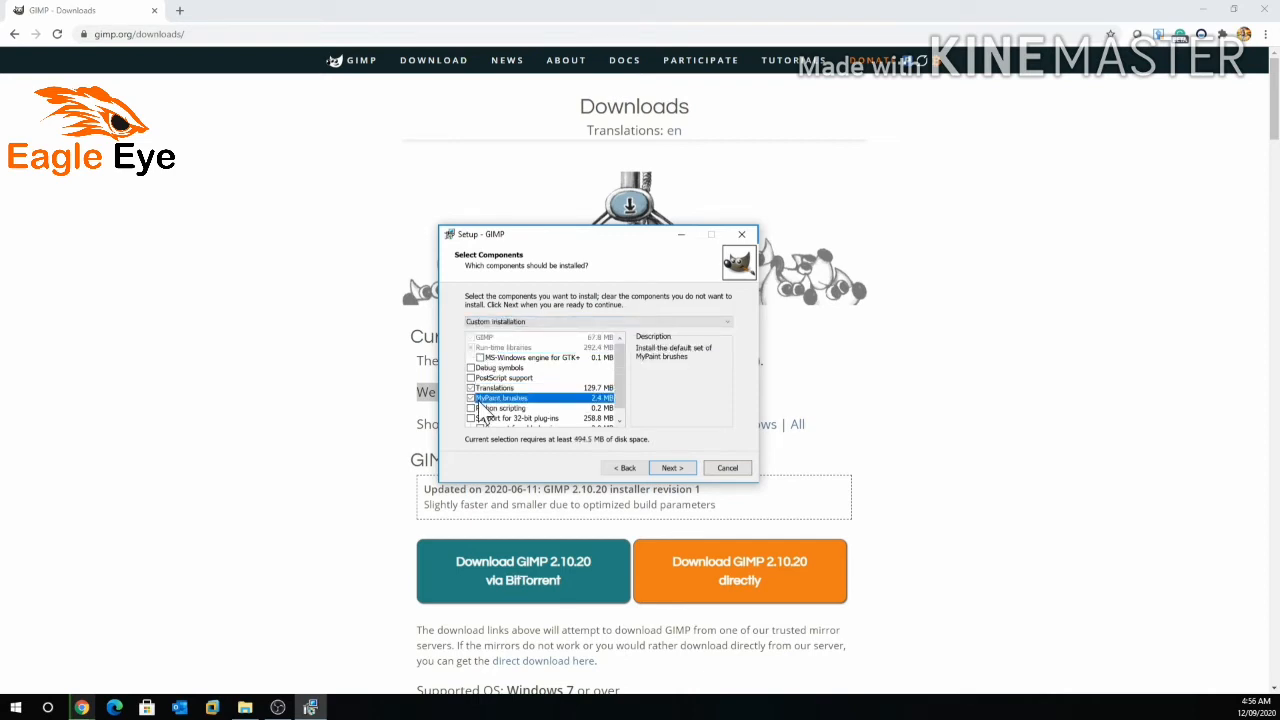
# Select the full installation without a desktop icon and run the GIMP setup through to completion
pyautogui.click(506, 318)
pyautogui.click(507, 332)
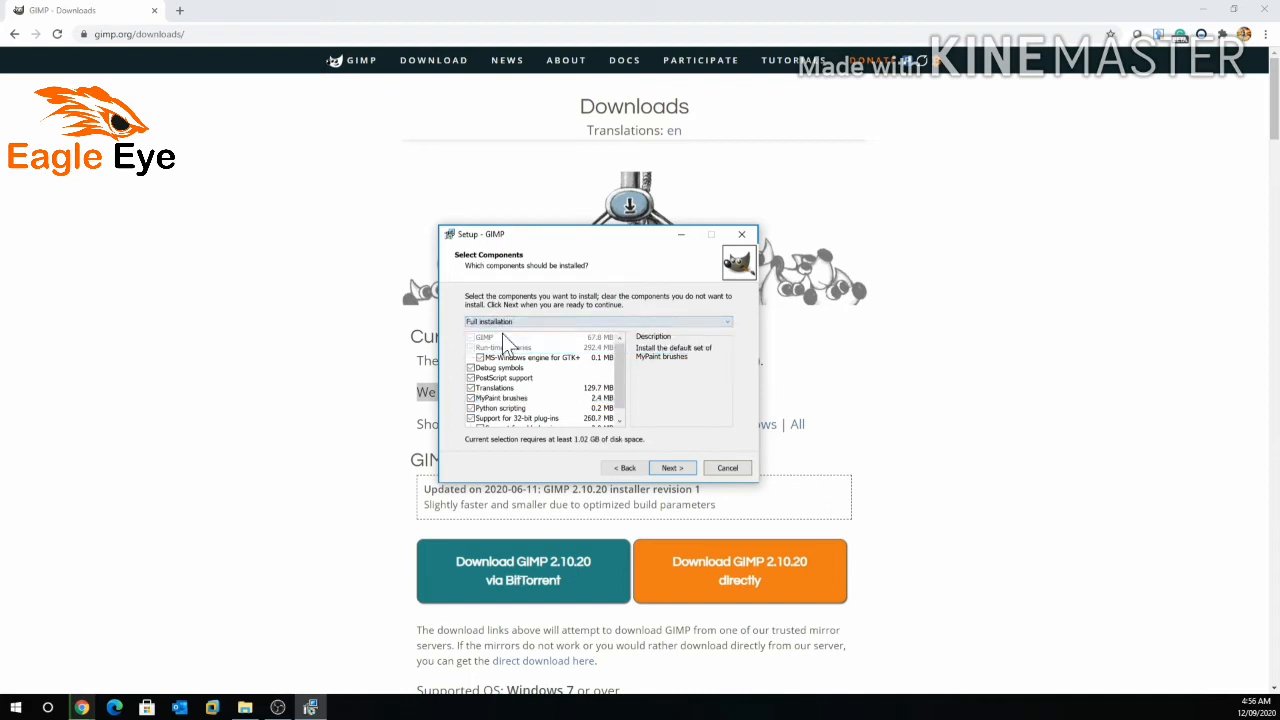
pyautogui.click(672, 468)
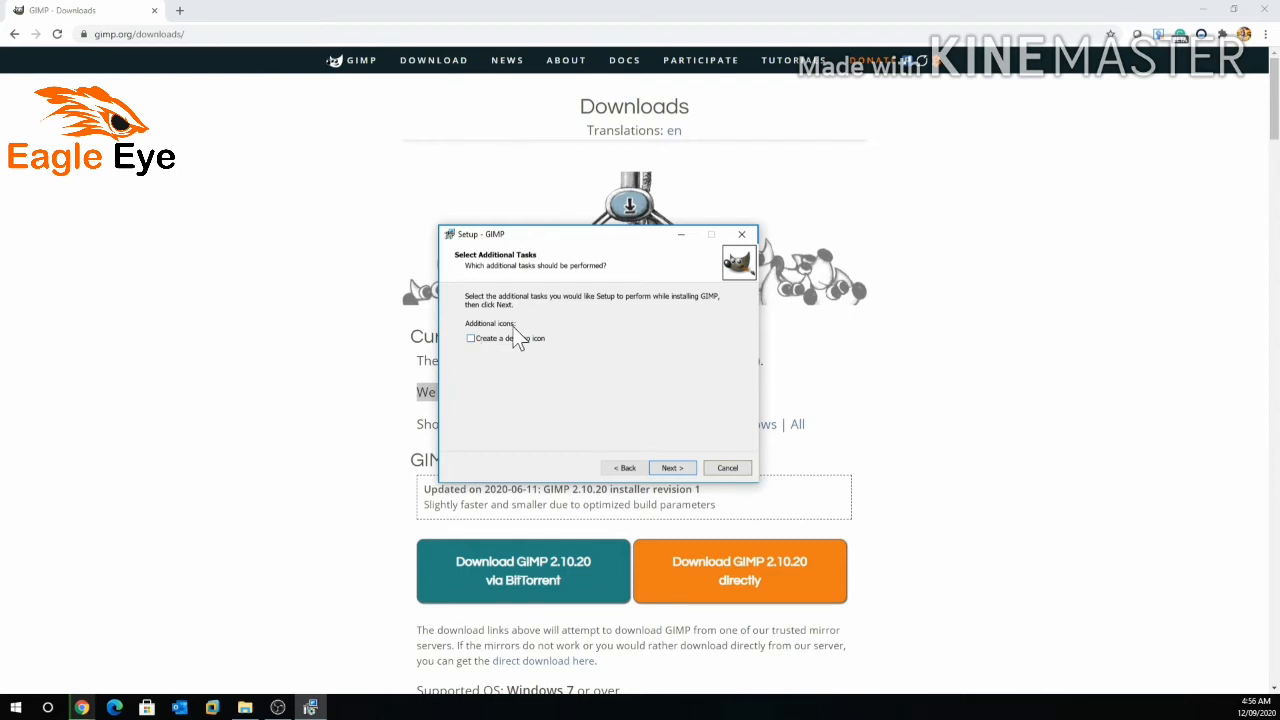
pyautogui.click(668, 467)
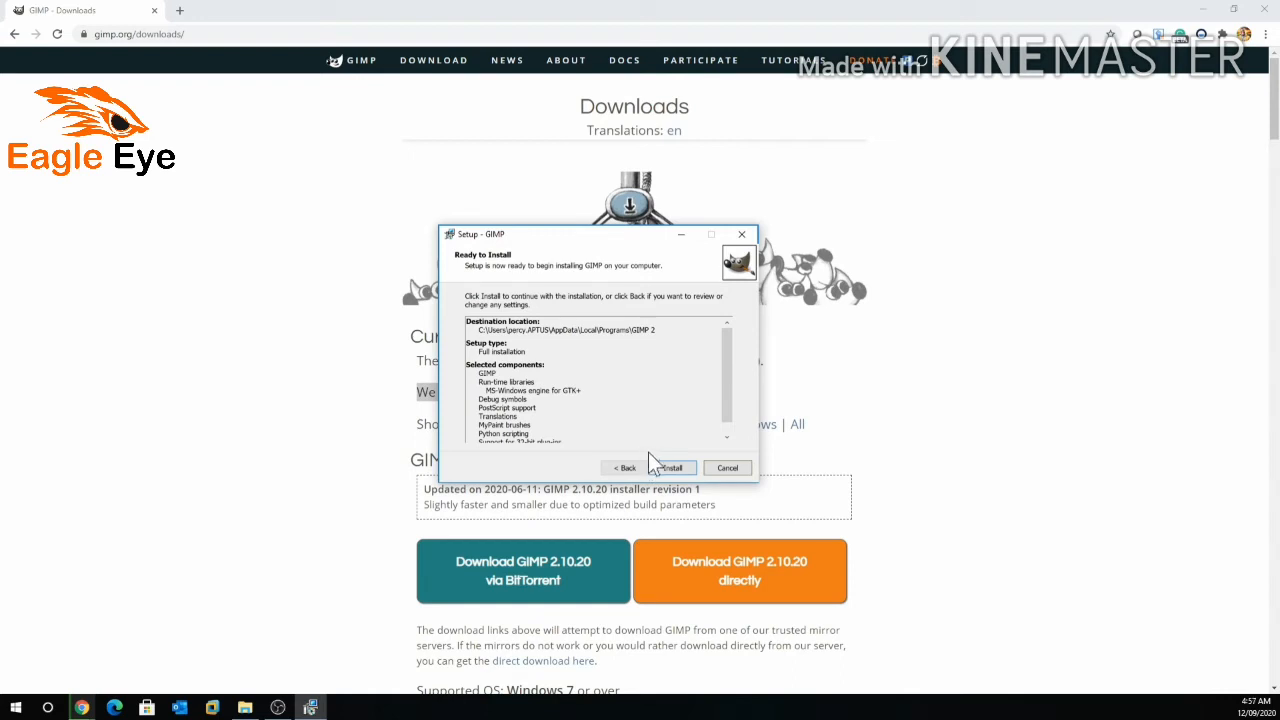
pyautogui.click(670, 467)
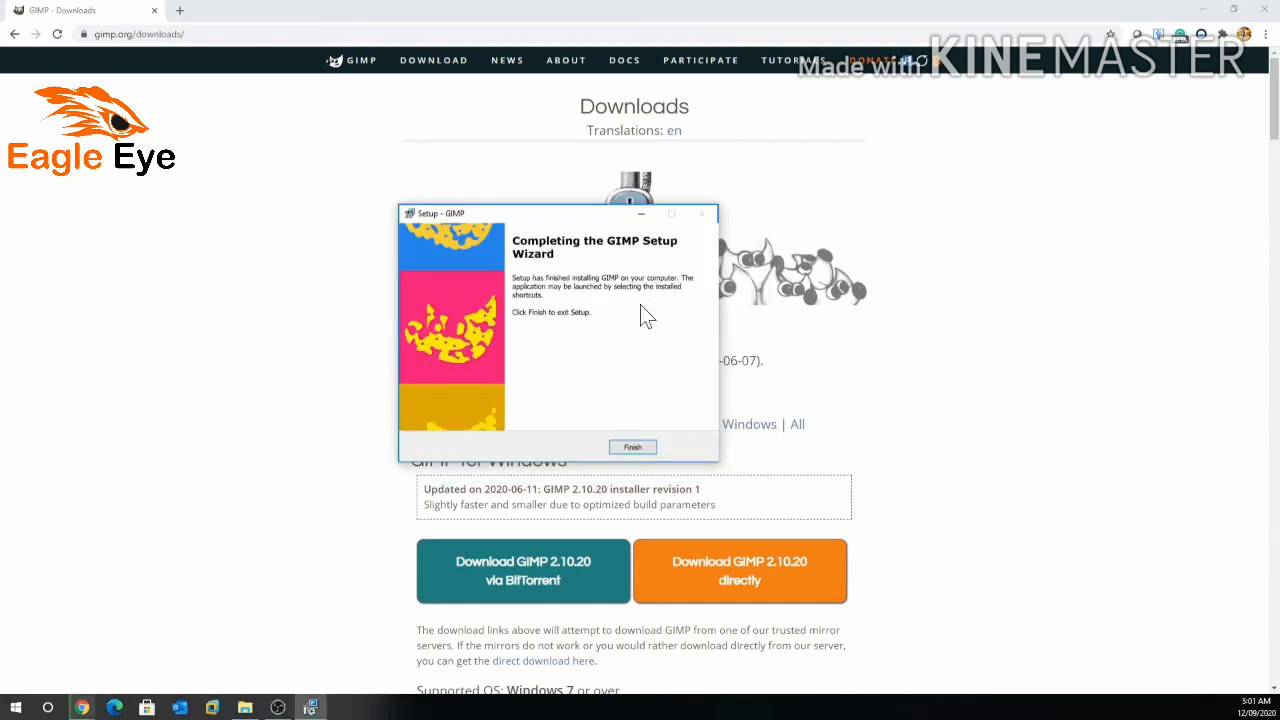
pyautogui.click(620, 447)
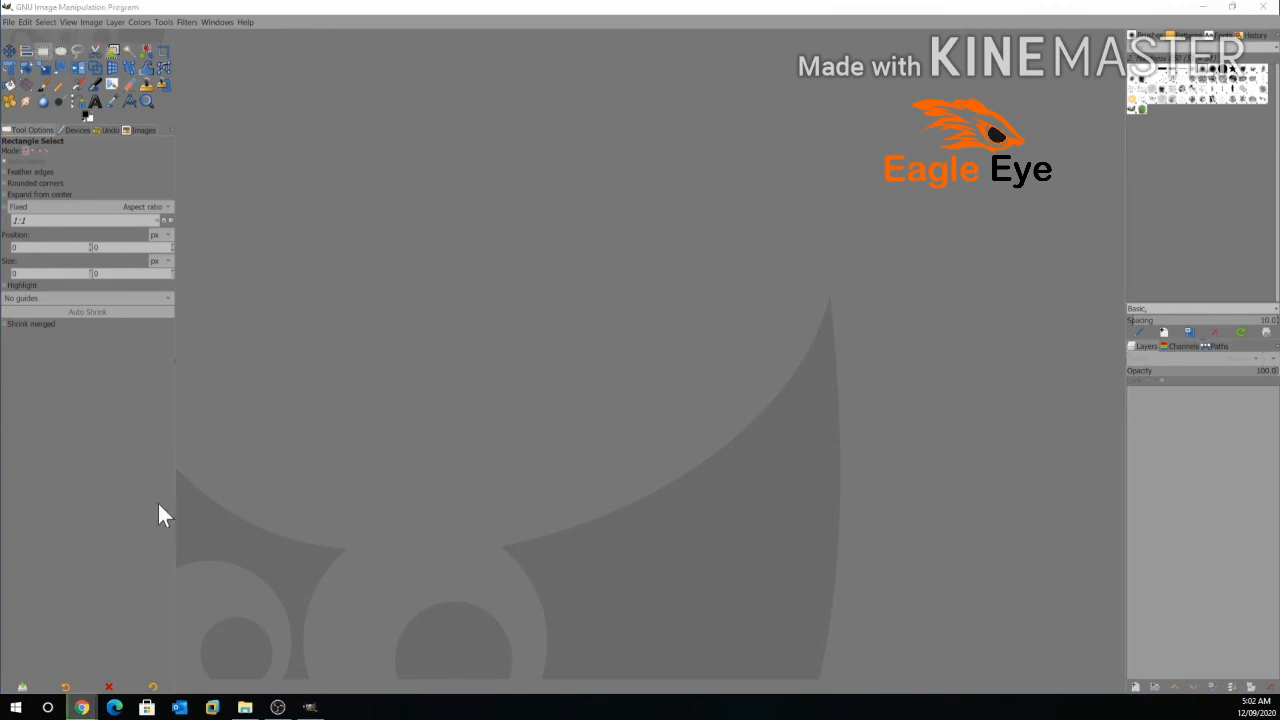
# Open the Preferences and bring up the interface Theme settings, checking the Icon Theme list on the way
pyautogui.click(27, 25)
pyautogui.click(46, 318)
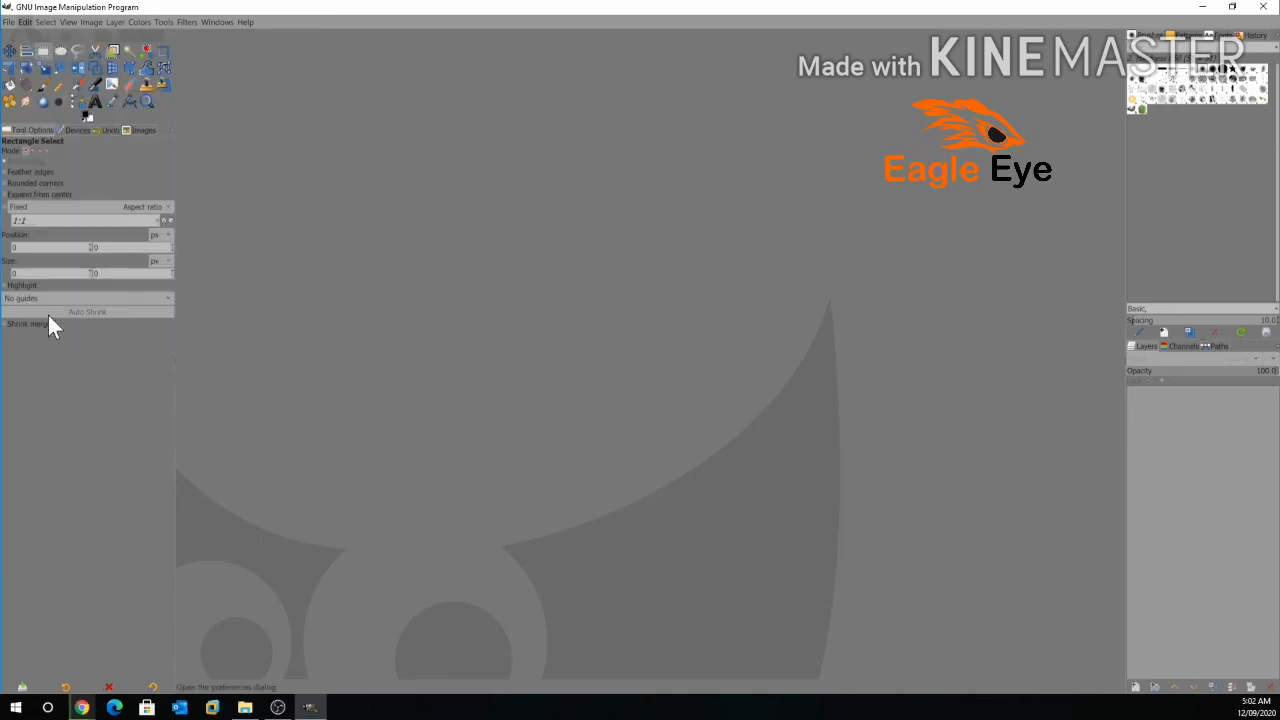
pyautogui.moveTo(306, 113); pyautogui.dragTo(277, 121)
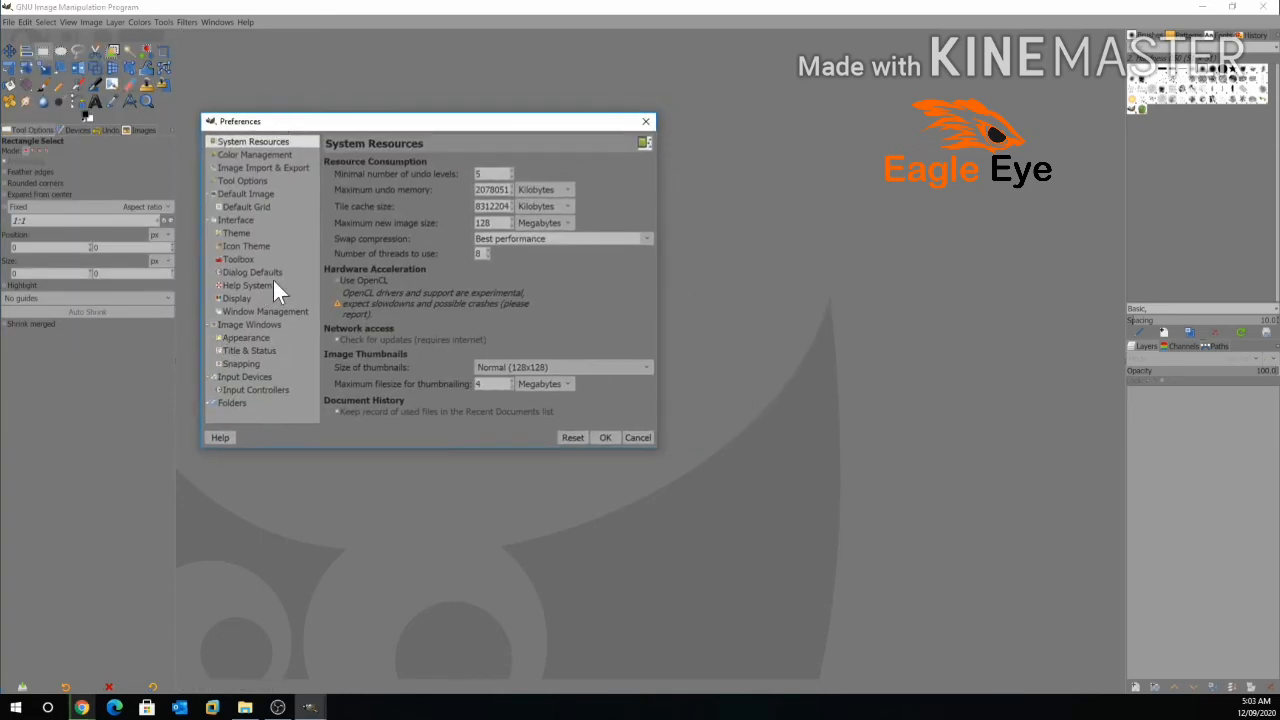
pyautogui.click(240, 222)
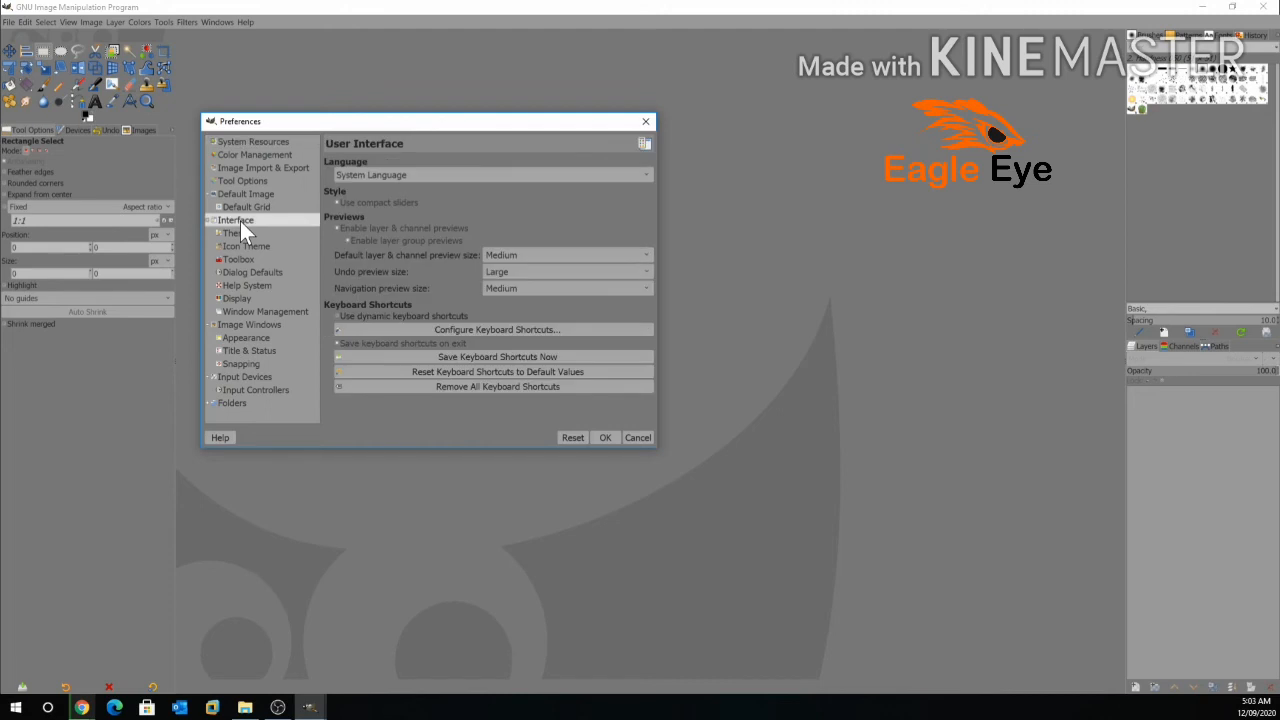
pyautogui.click(240, 235)
pyautogui.click(243, 248)
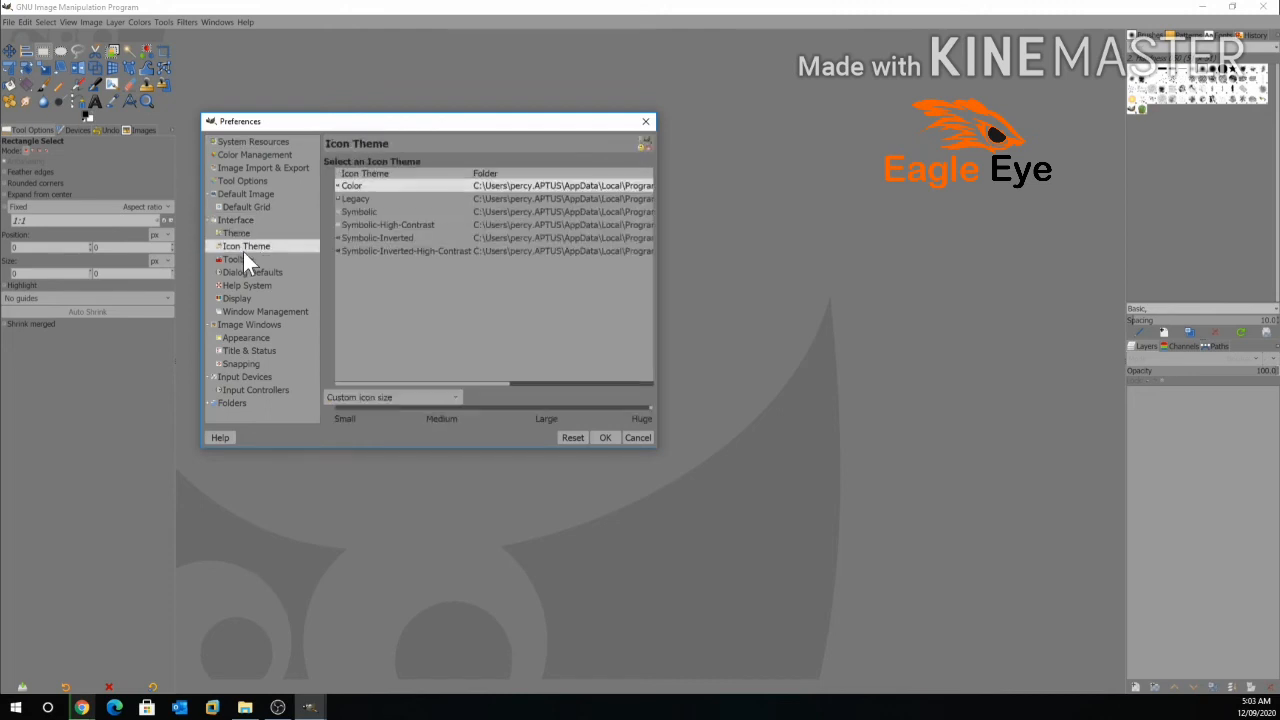
pyautogui.click(239, 234)
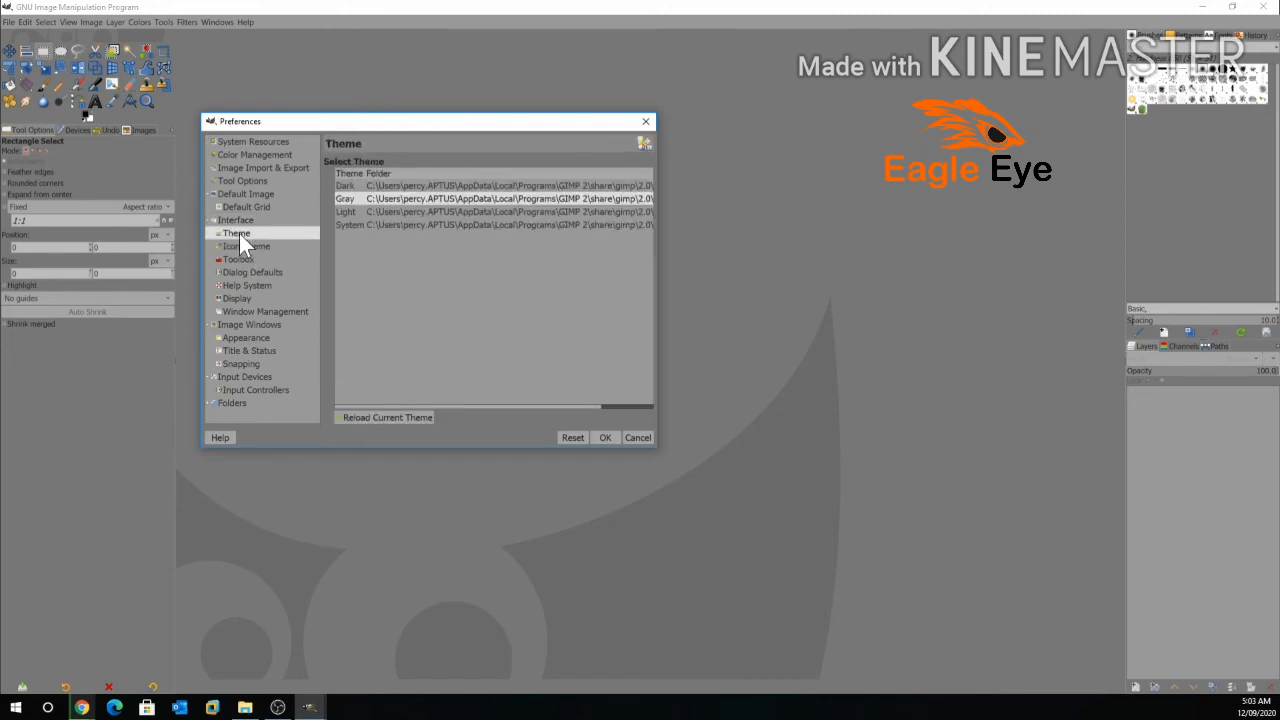
# Try the Dark interface theme together with the Symbolic-Inverted icon theme
pyautogui.click(399, 187)
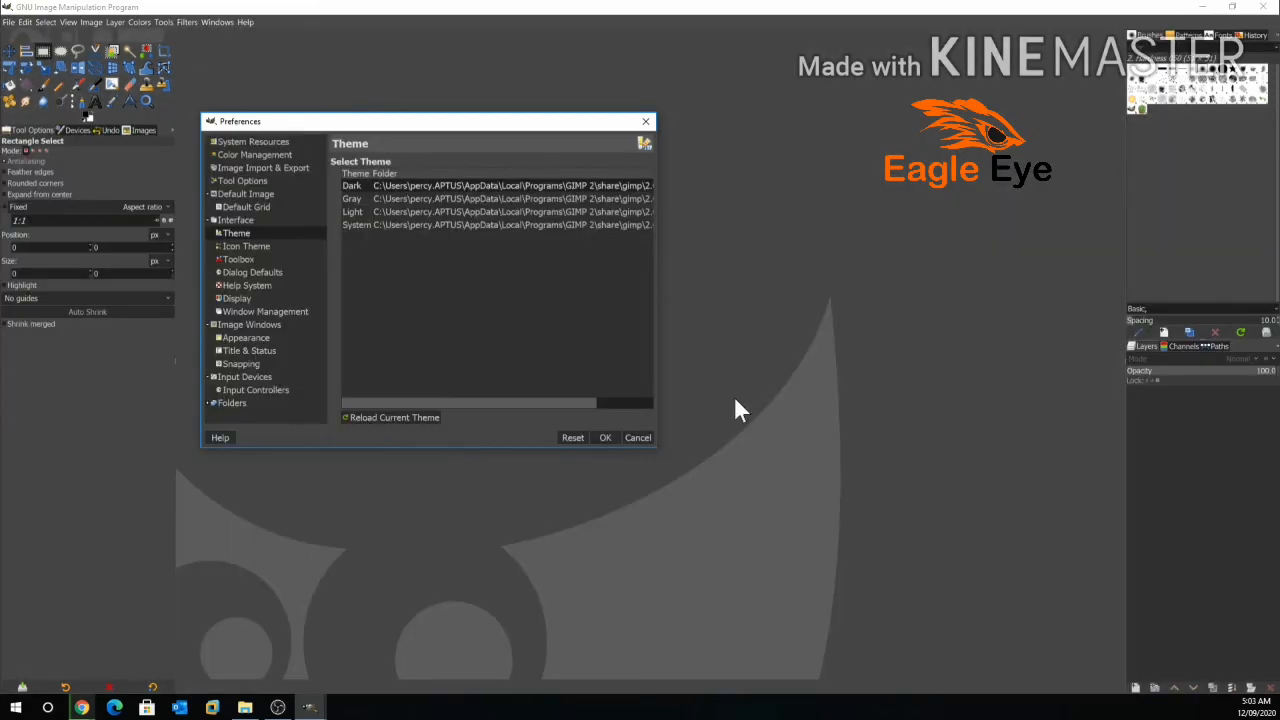
pyautogui.click(260, 248)
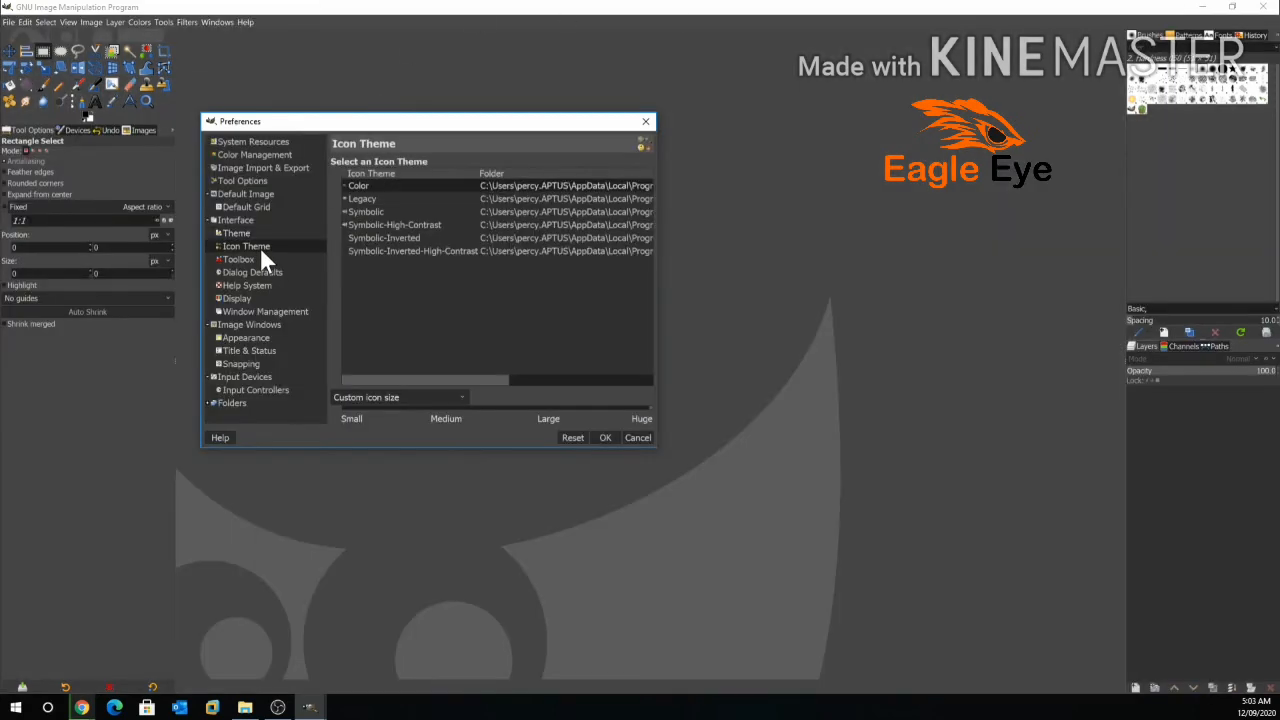
pyautogui.click(385, 240)
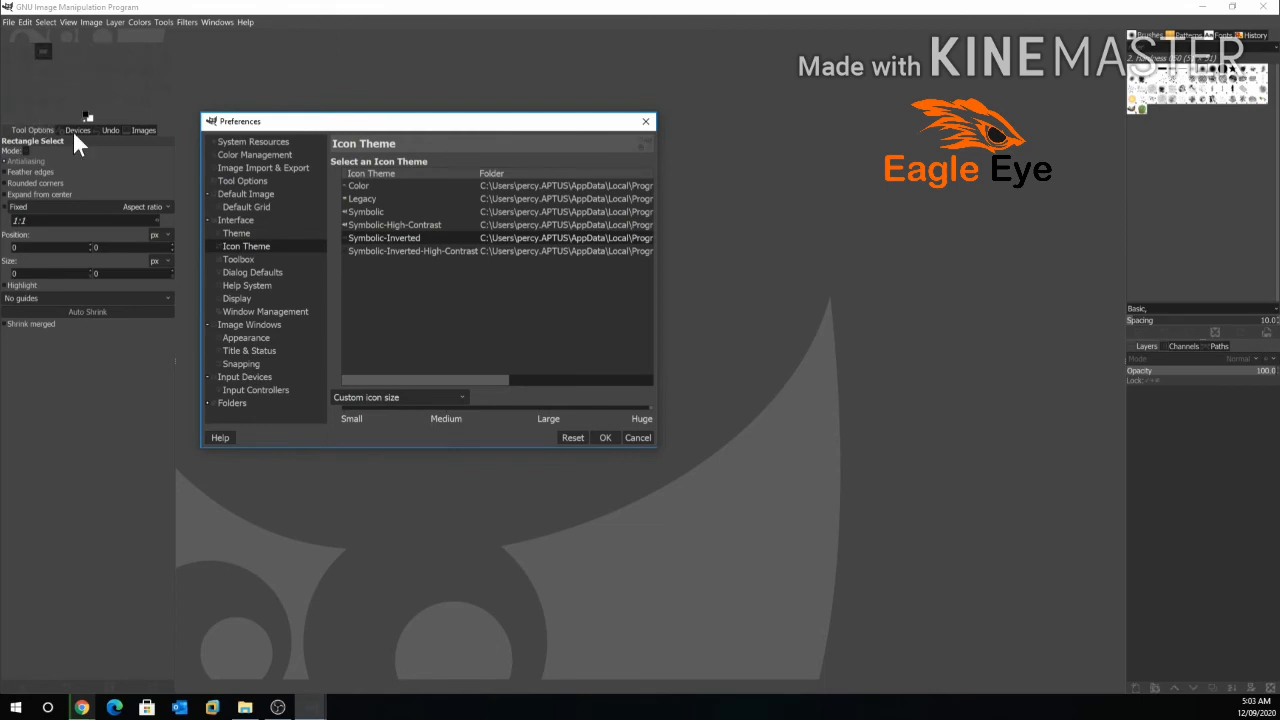
# Preview the Light interface theme and settle on the Gray theme
pyautogui.click(246, 234)
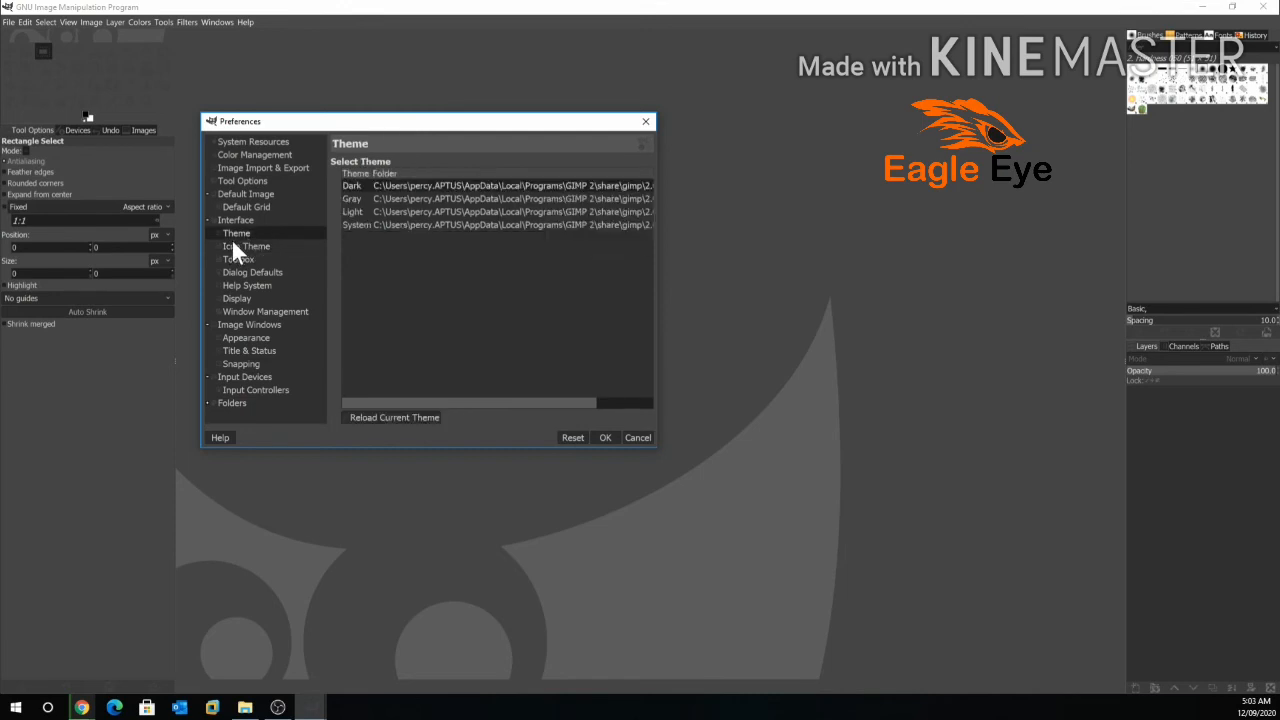
pyautogui.click(350, 199)
pyautogui.click(350, 212)
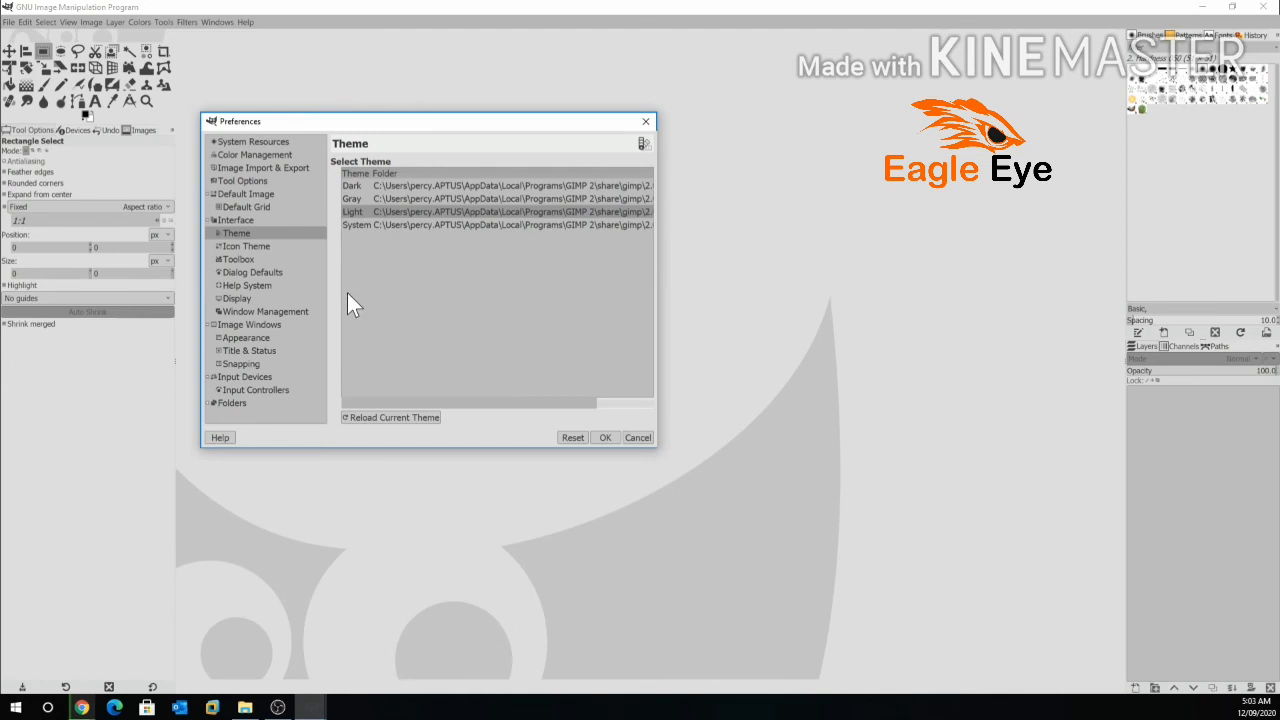
pyautogui.click(352, 199)
# Compare the Color, Legacy and Symbolic icon themes and set the icon theme to Legacy
pyautogui.click(249, 246)
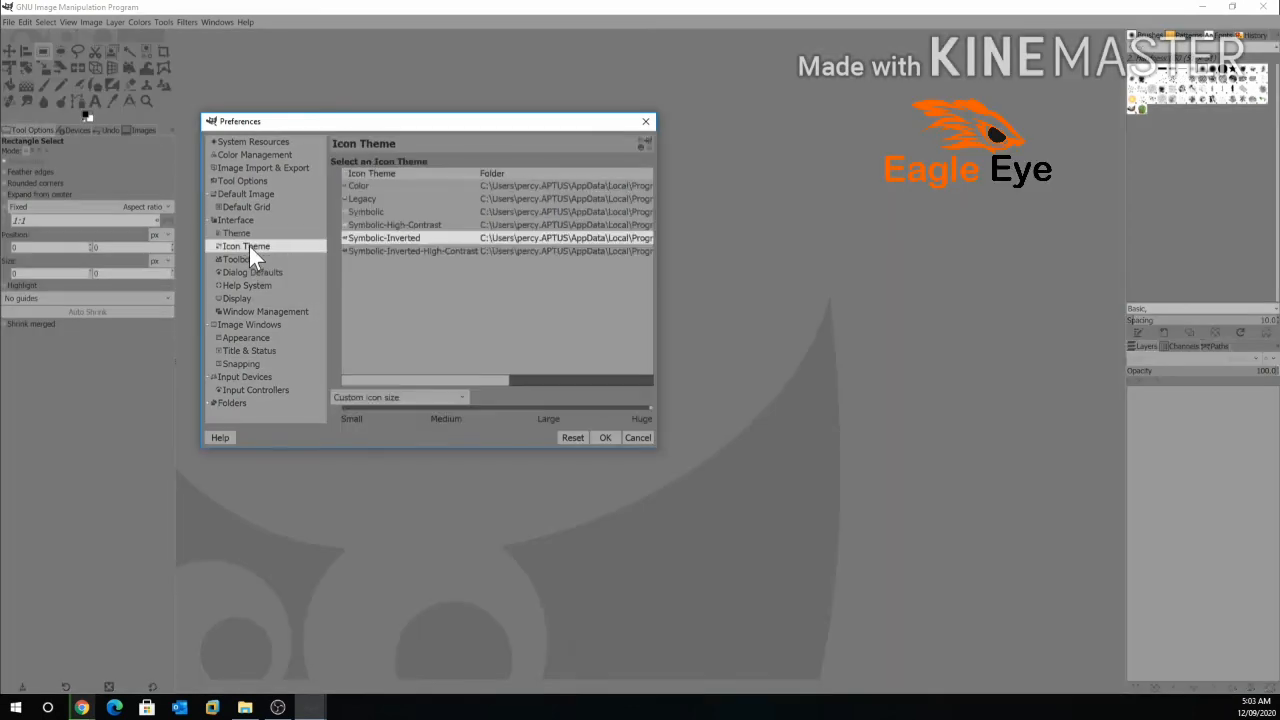
pyautogui.click(356, 184)
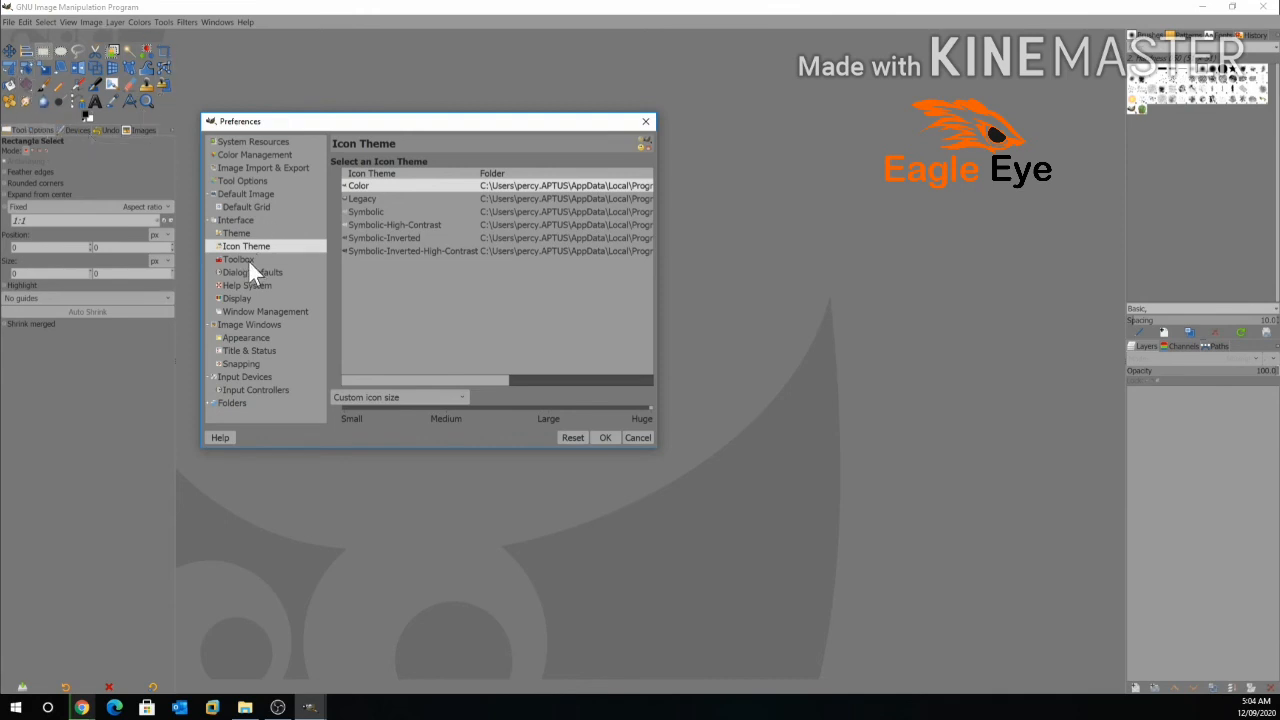
pyautogui.click(362, 202)
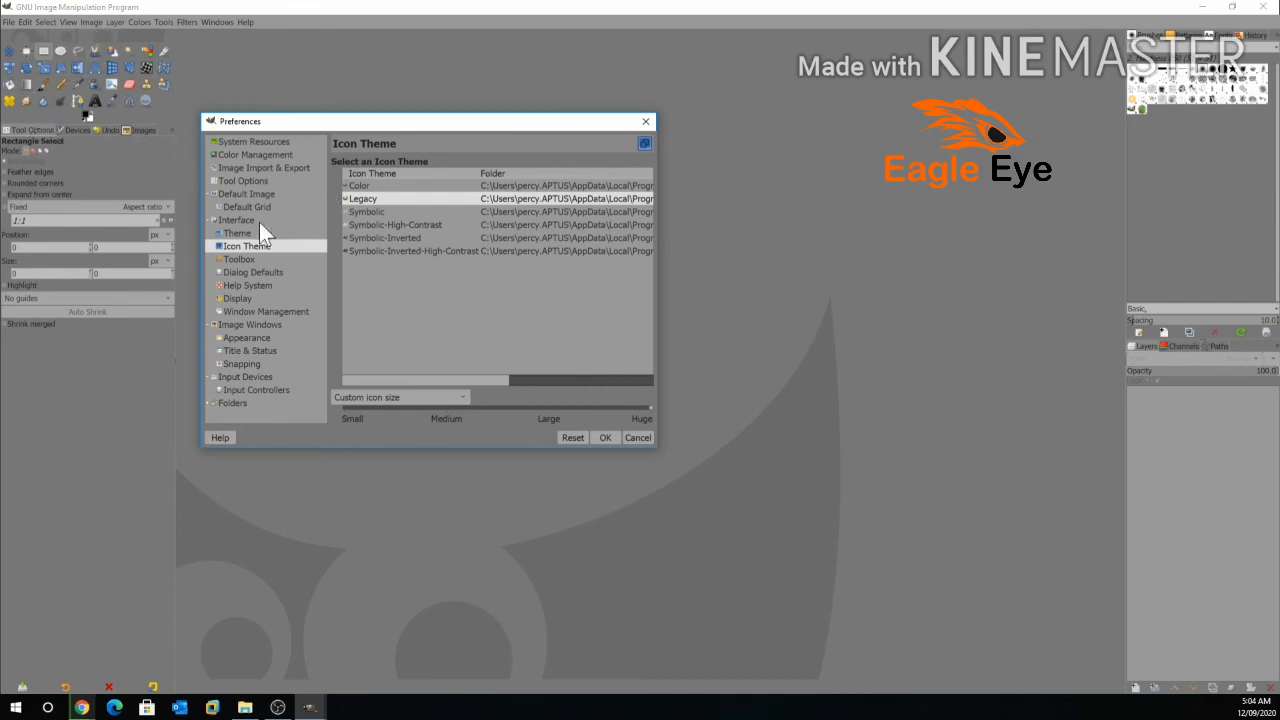
pyautogui.click(365, 212)
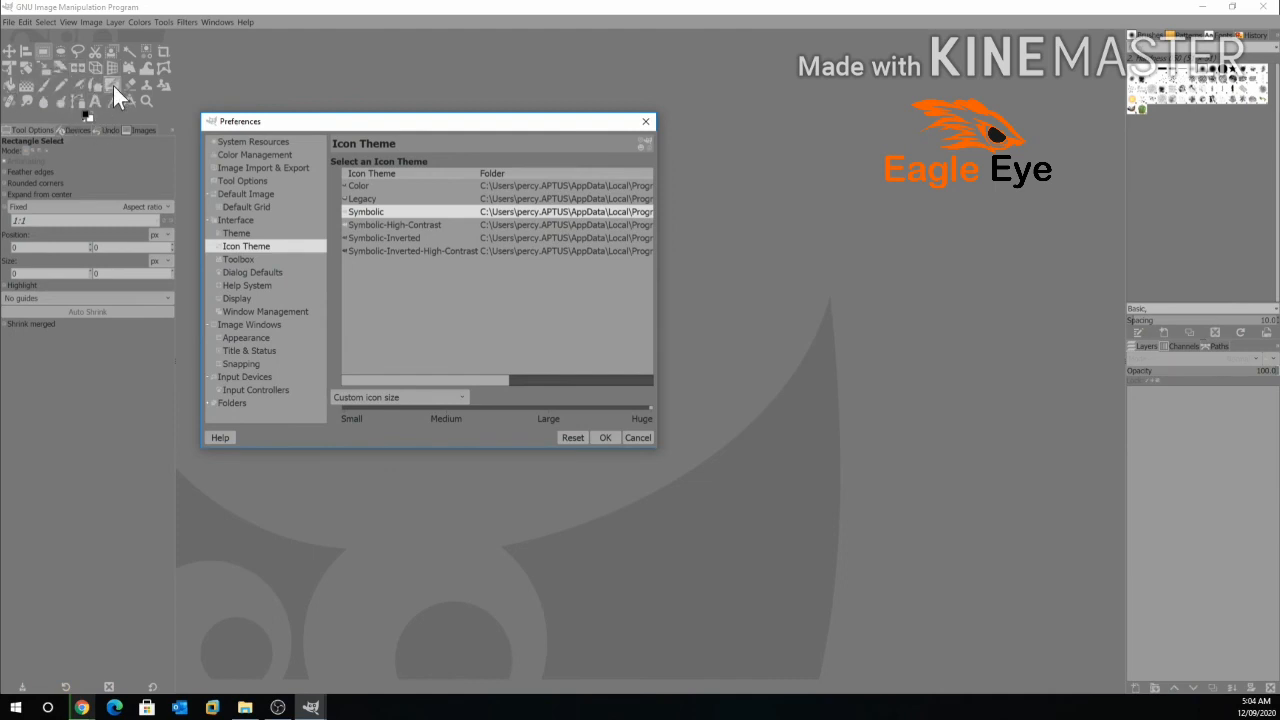
pyautogui.click(370, 199)
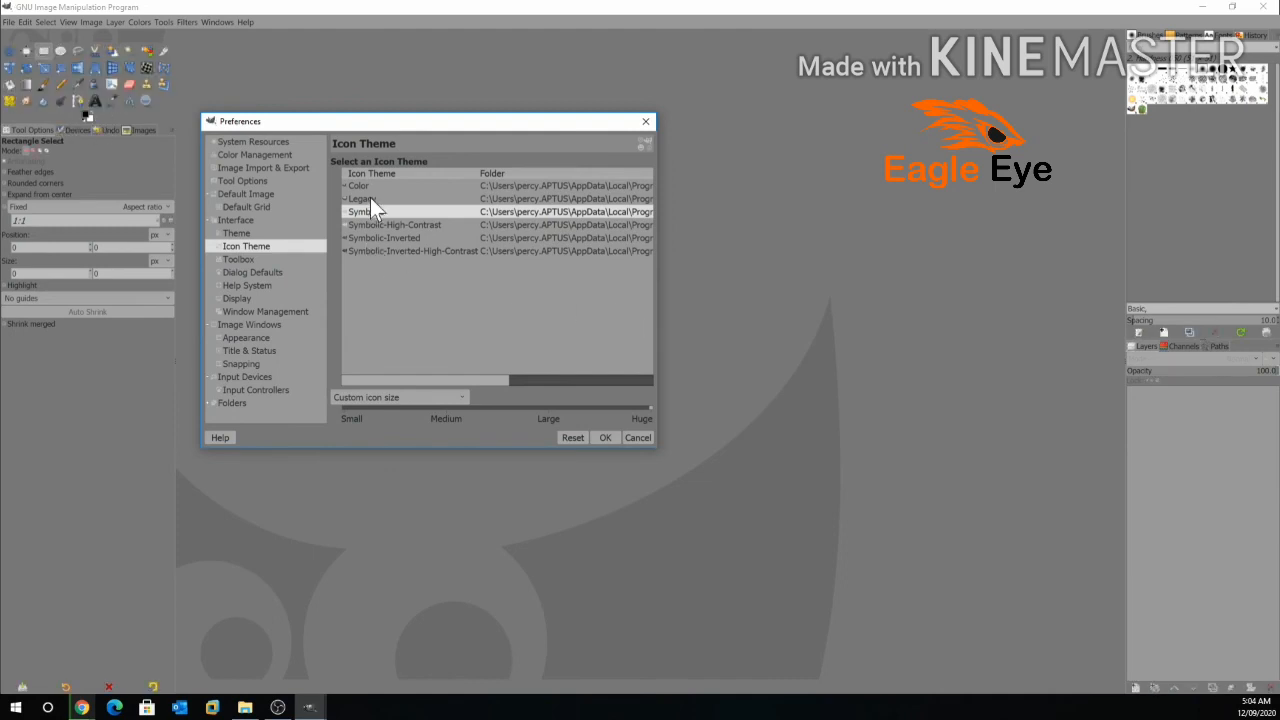
# Enable tool groups for the toolbox and try the grouped Move and Rectangle Select tools
pyautogui.click(242, 259)
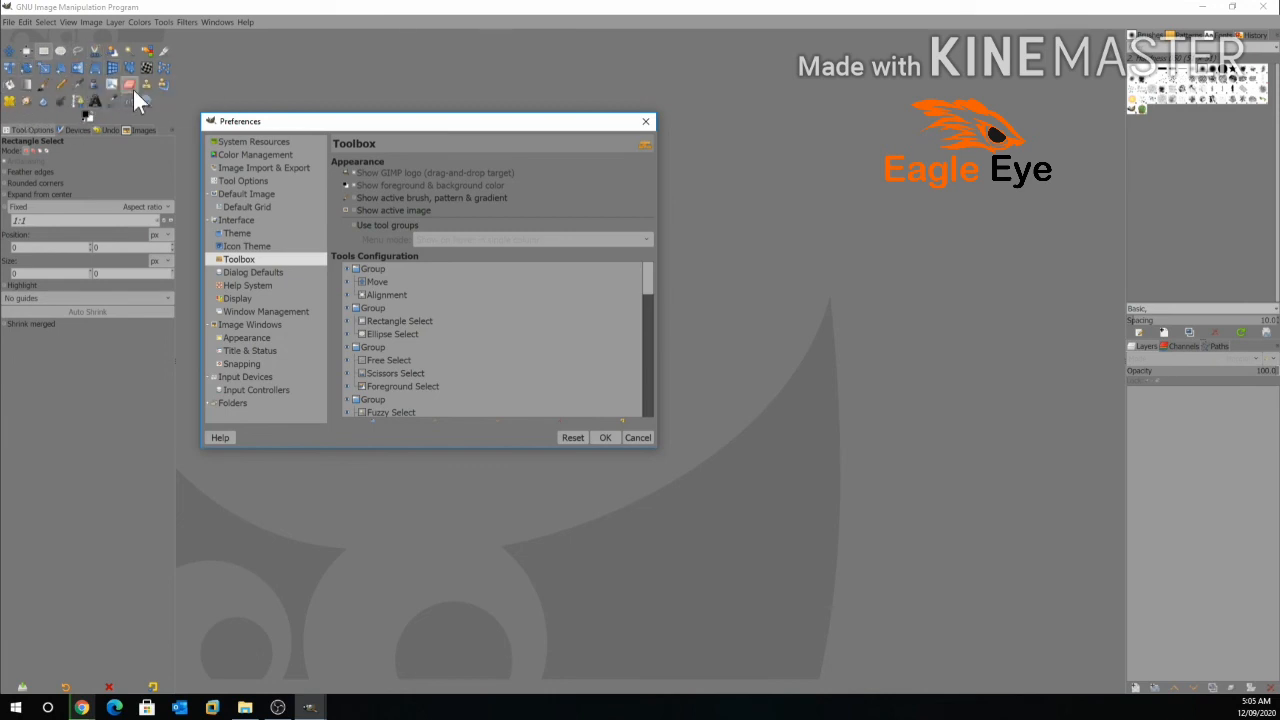
pyautogui.click(355, 229)
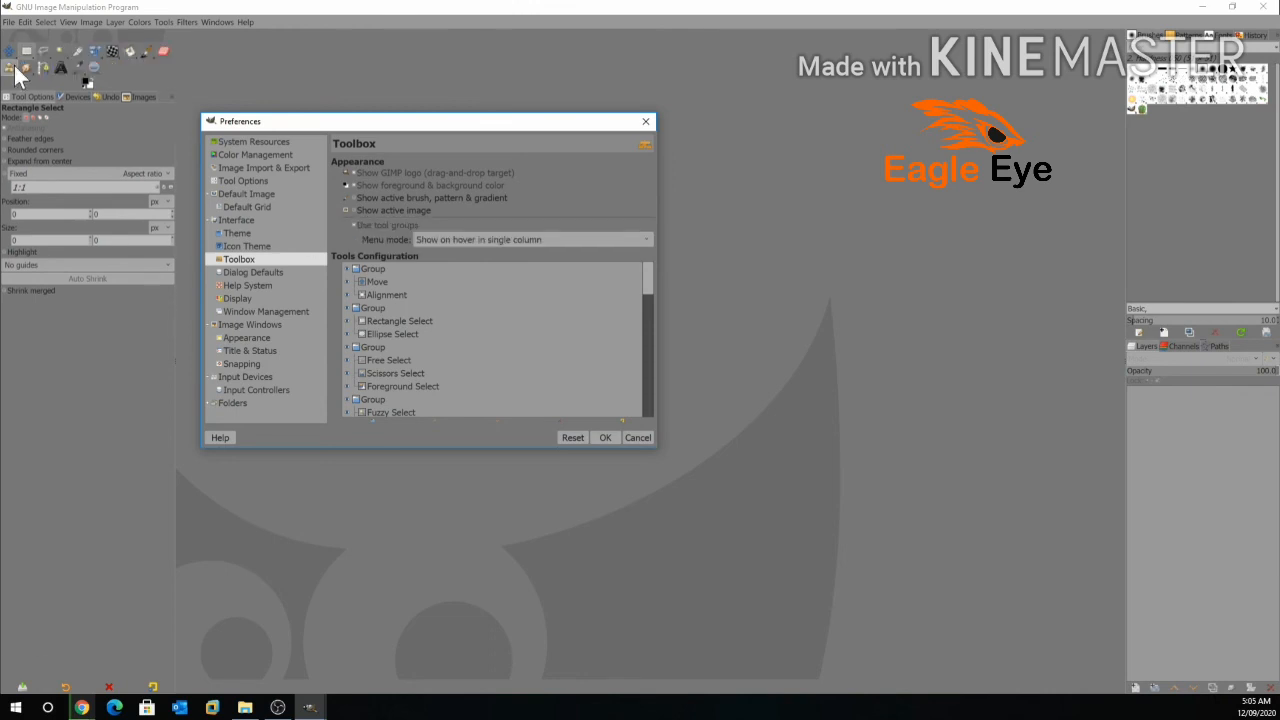
pyautogui.click(26, 66)
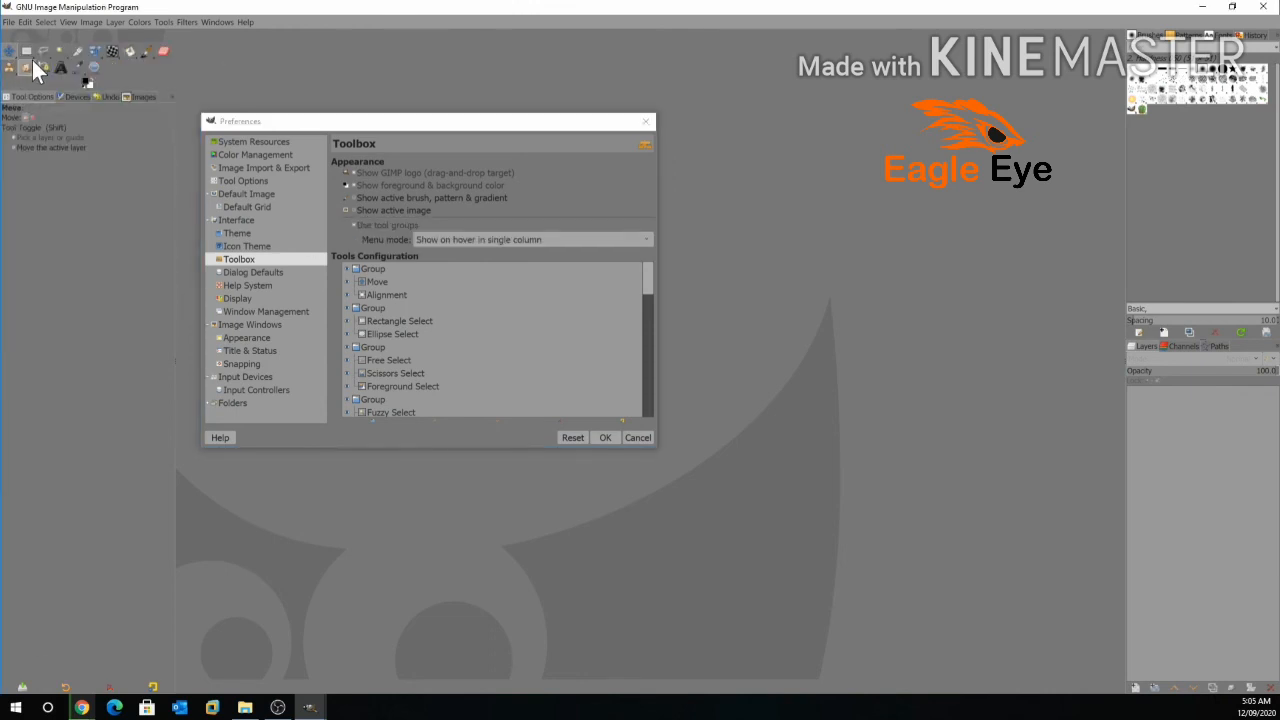
pyautogui.click(34, 56)
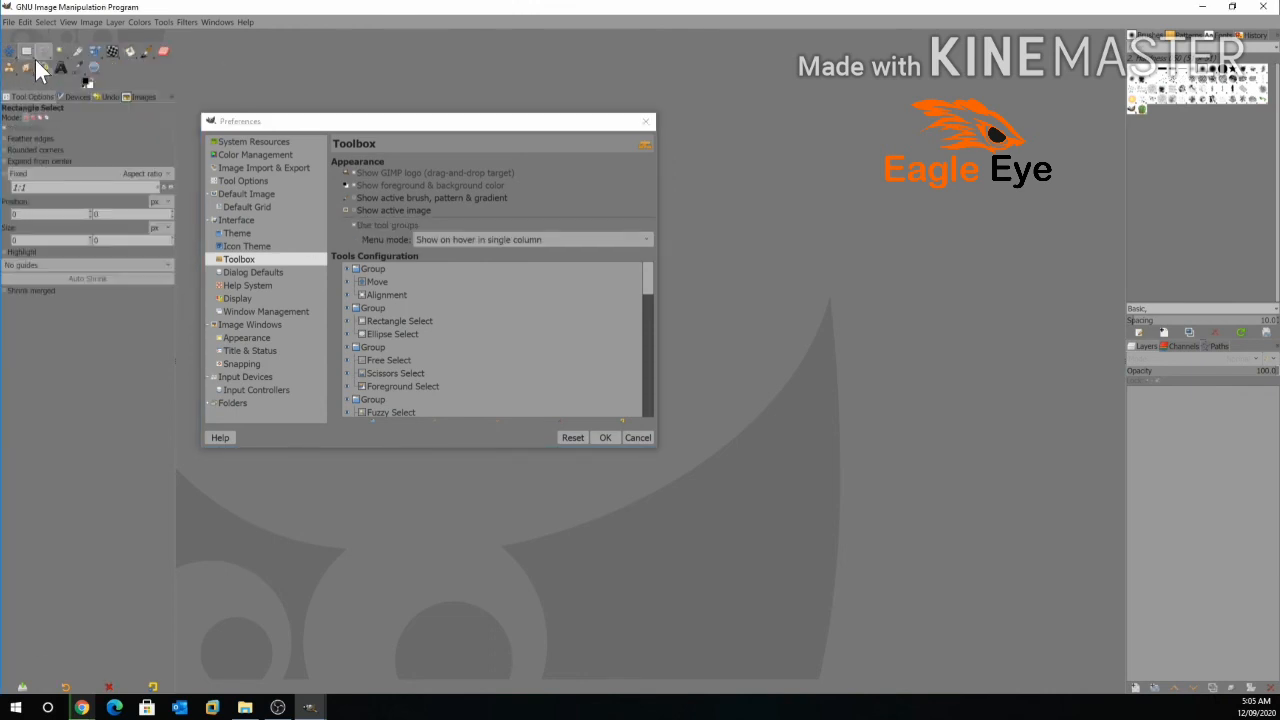
# Disable tool groups for the toolbox and apply the preferences
pyautogui.click(373, 229)
pyautogui.click(604, 438)
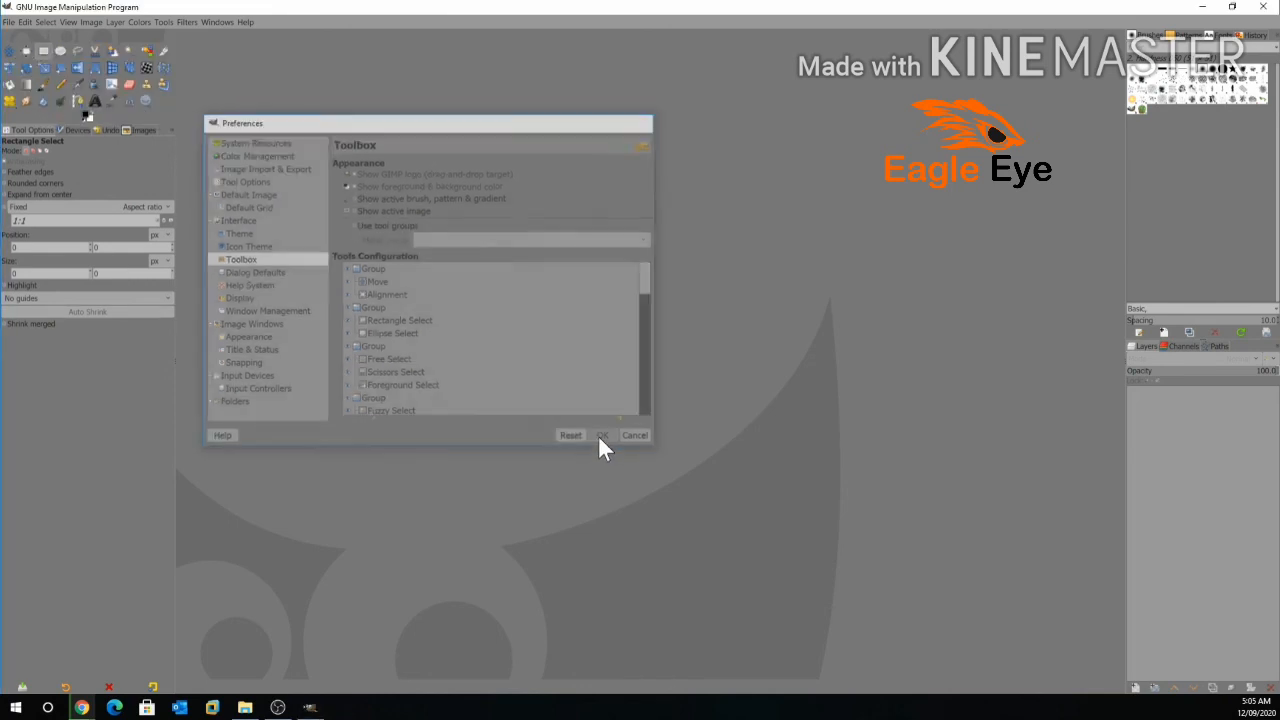